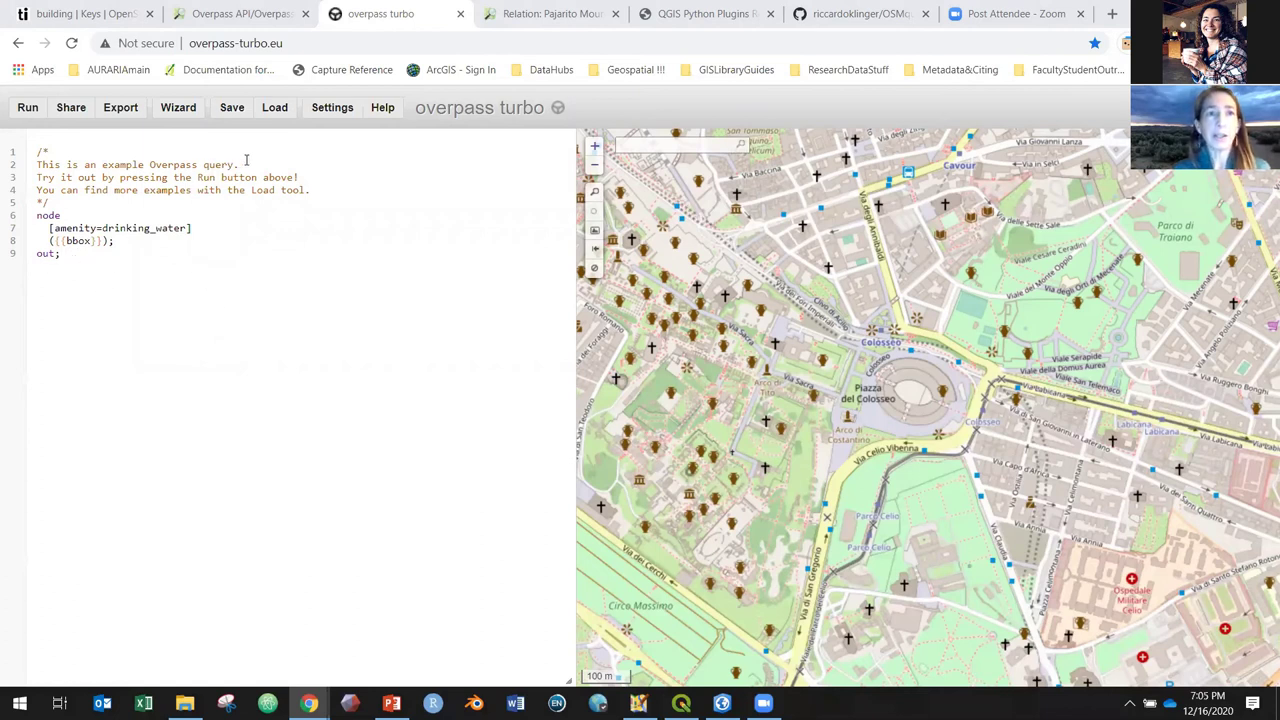
left_click(275, 108)
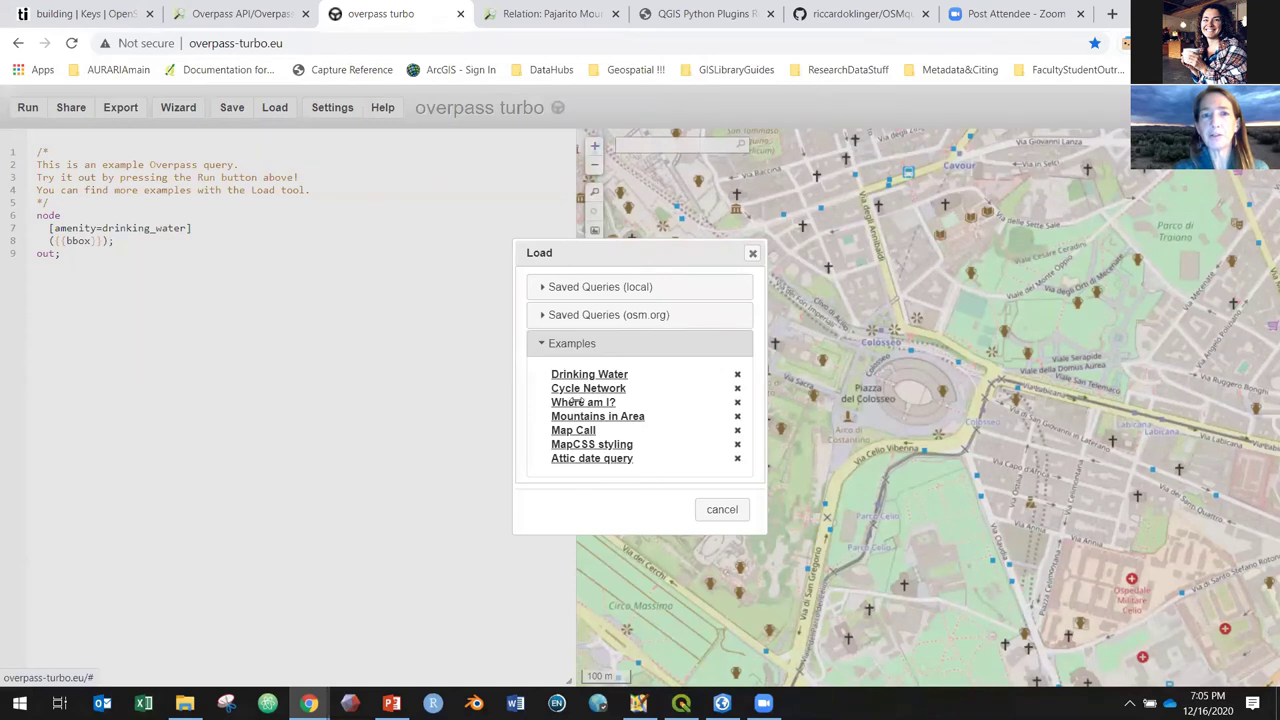
left_click(579, 403)
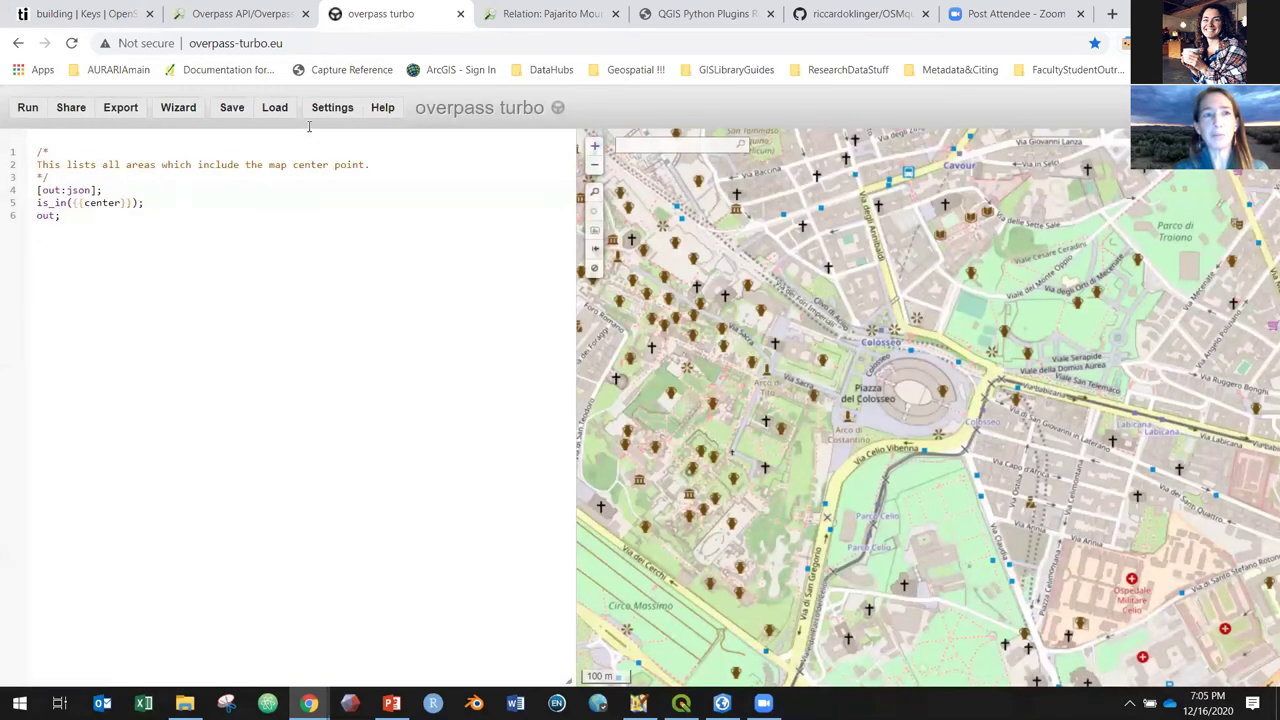
left_click(277, 110)
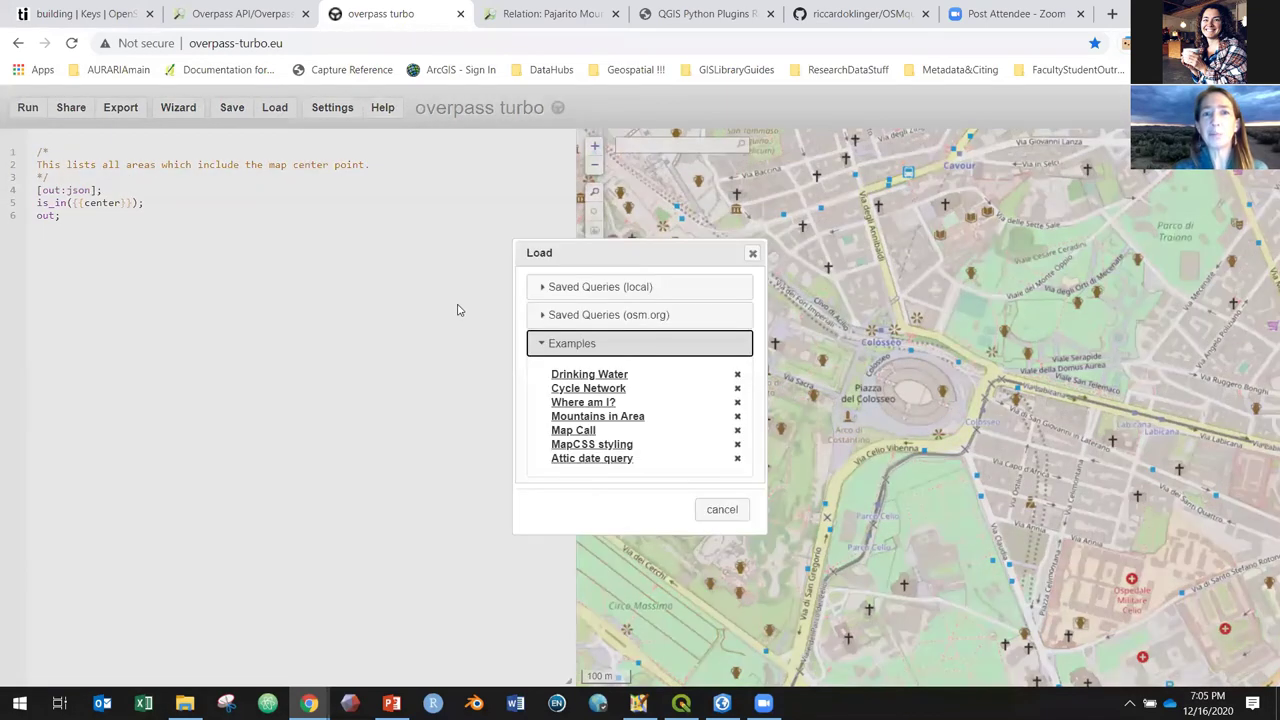
left_click(556, 376)
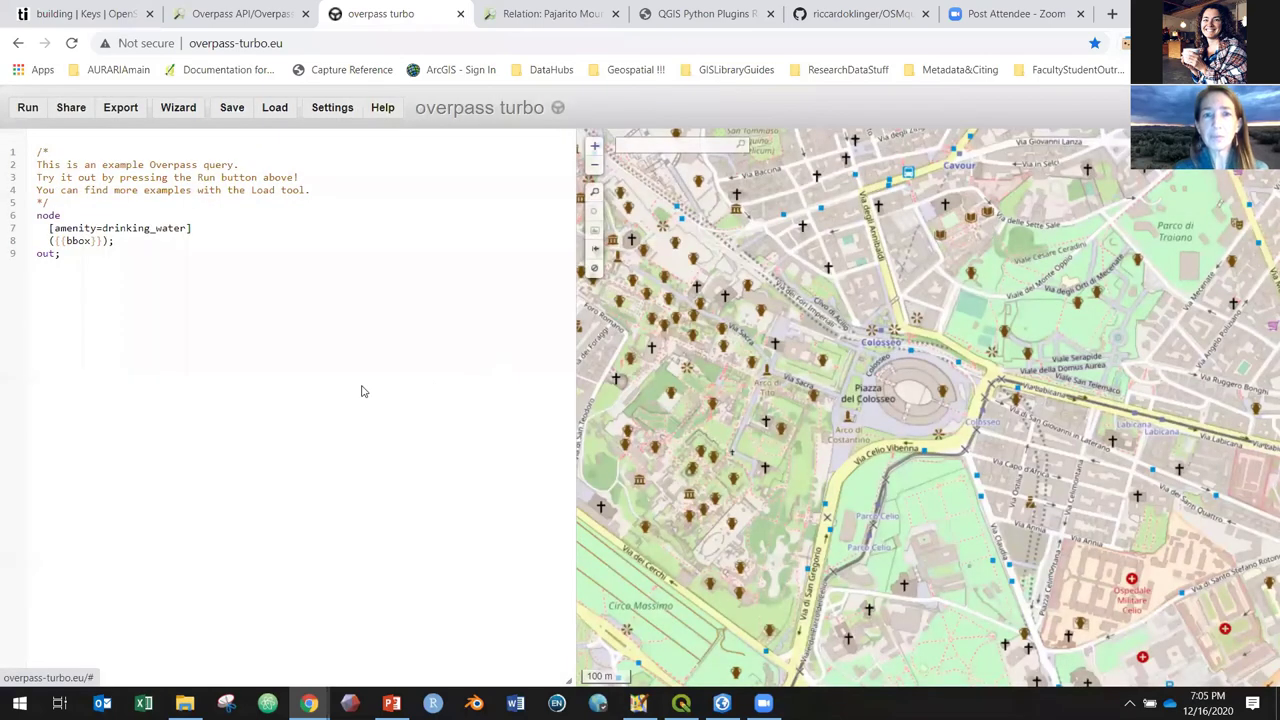
Run the drinking-water query to map its 48 nodes, inspect one node, and review the export formats
left_click(28, 110)
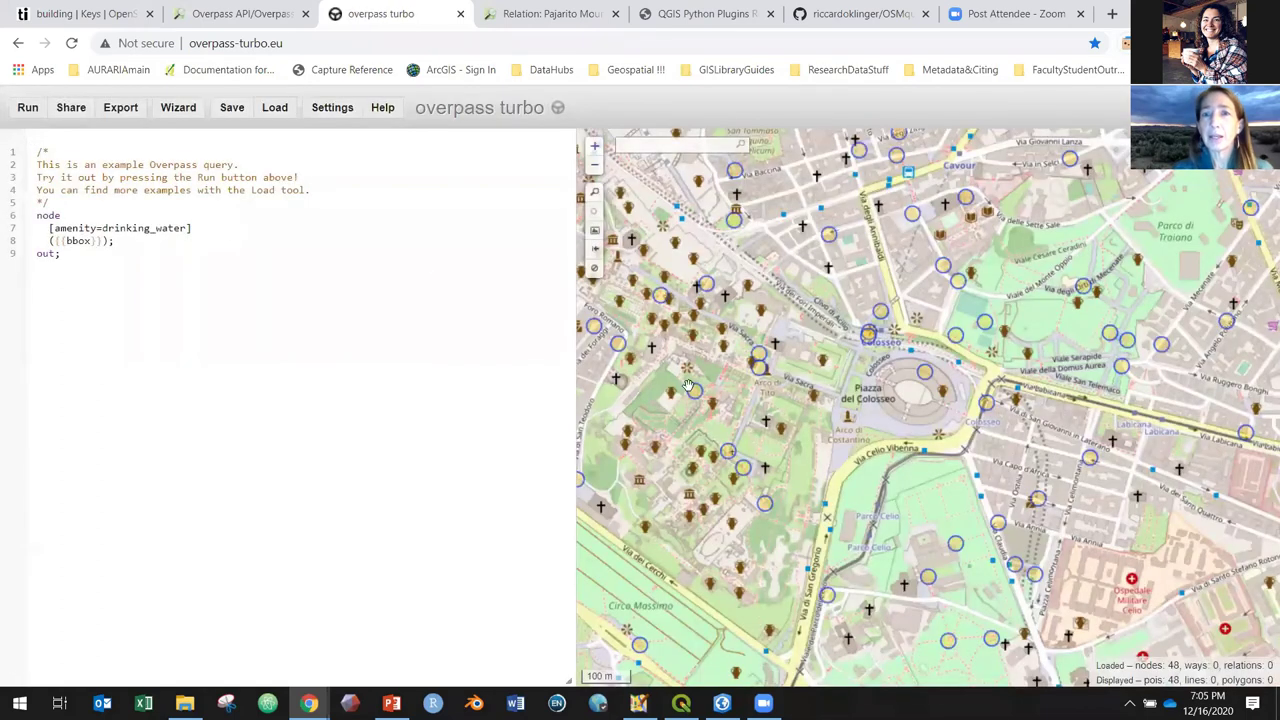
left_click(985, 323)
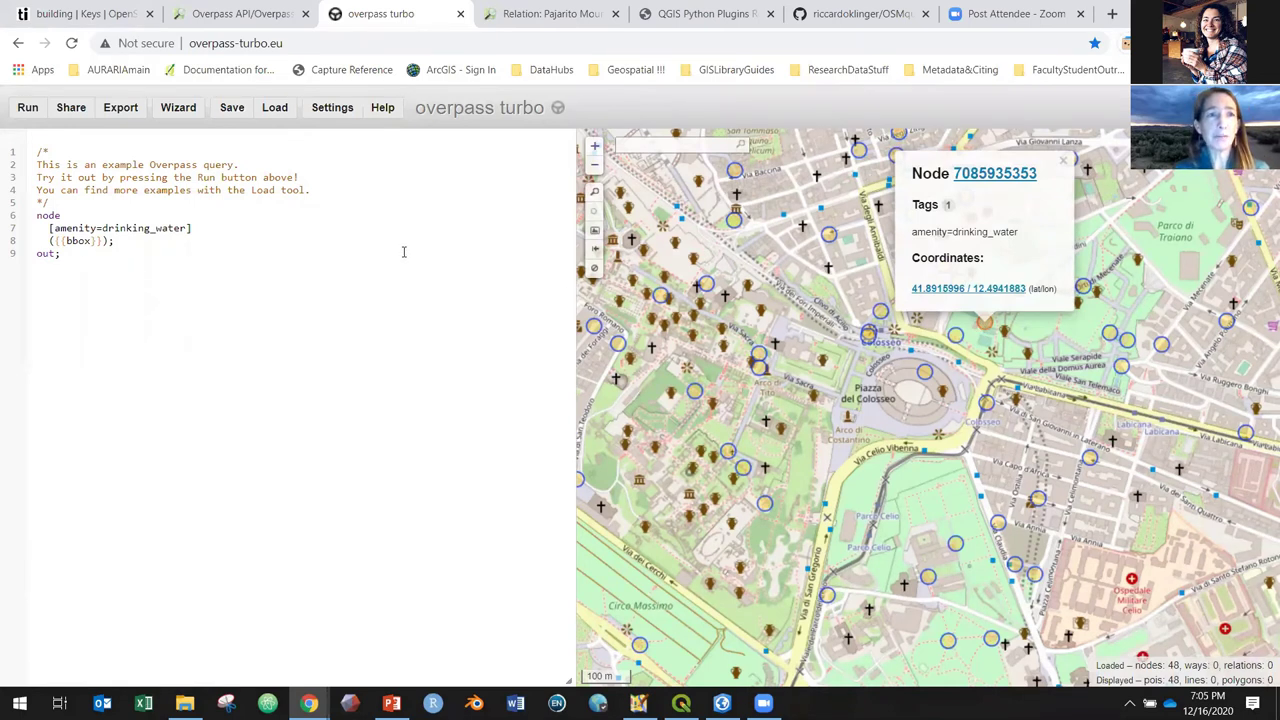
left_click(122, 110)
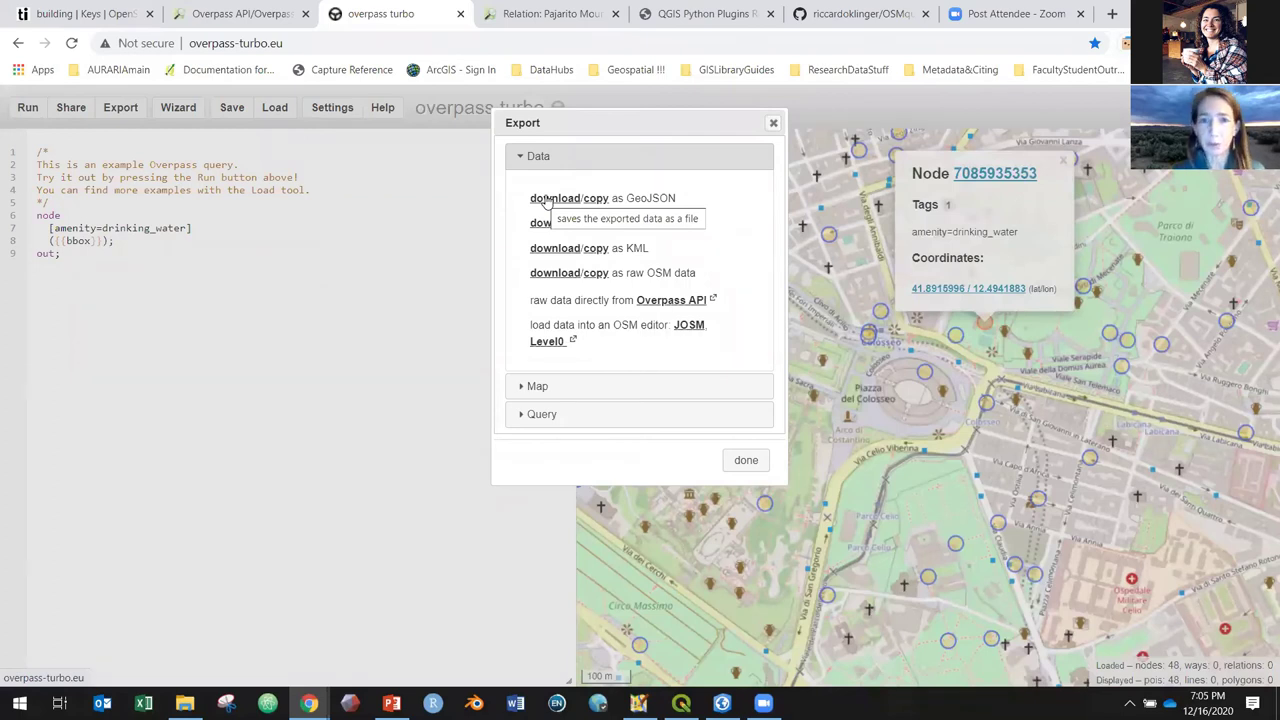
left_click(748, 464)
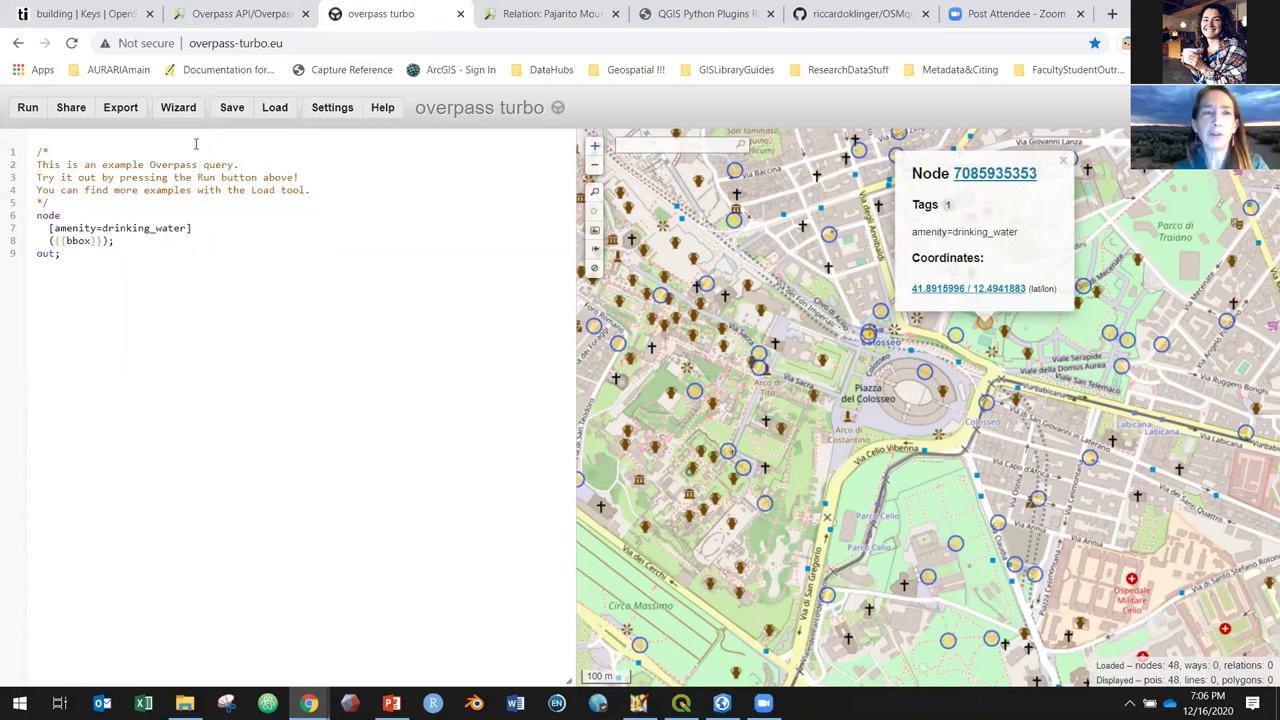
Use the Query Wizard's amenity=bench search to generate a nodes, ways and relations query in the editor
left_click(179, 112)
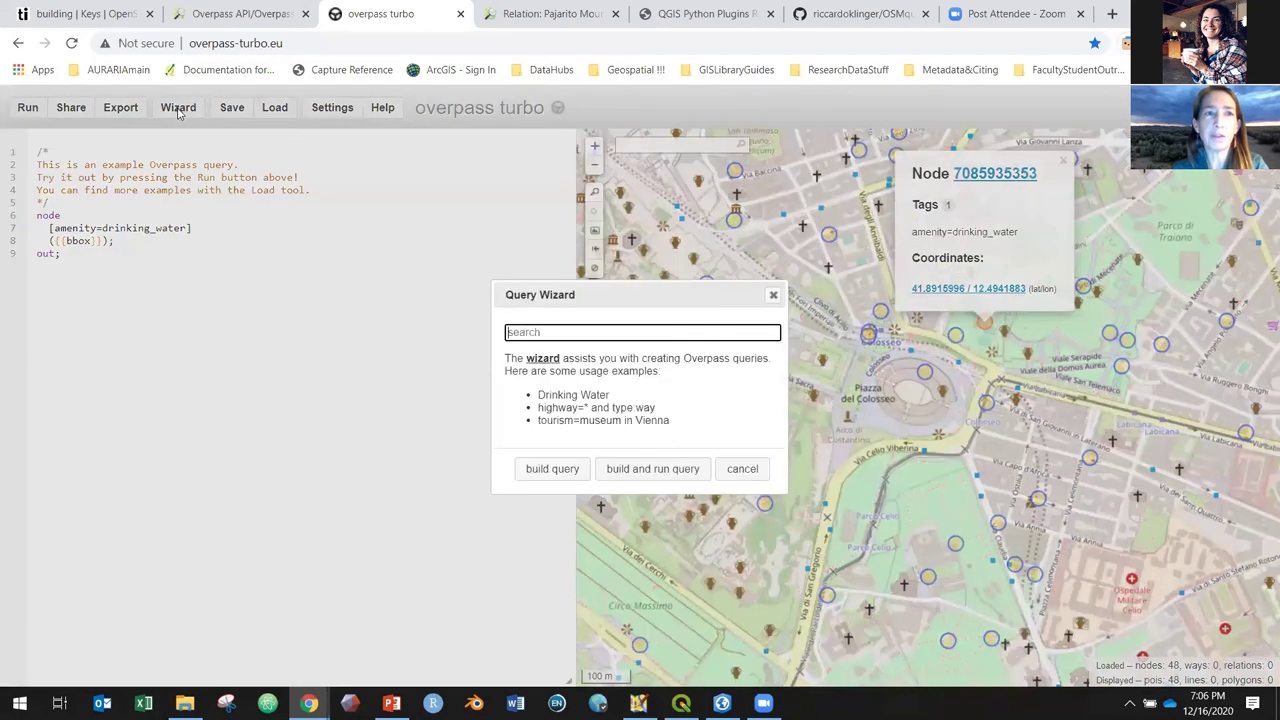
left_click(551, 333)
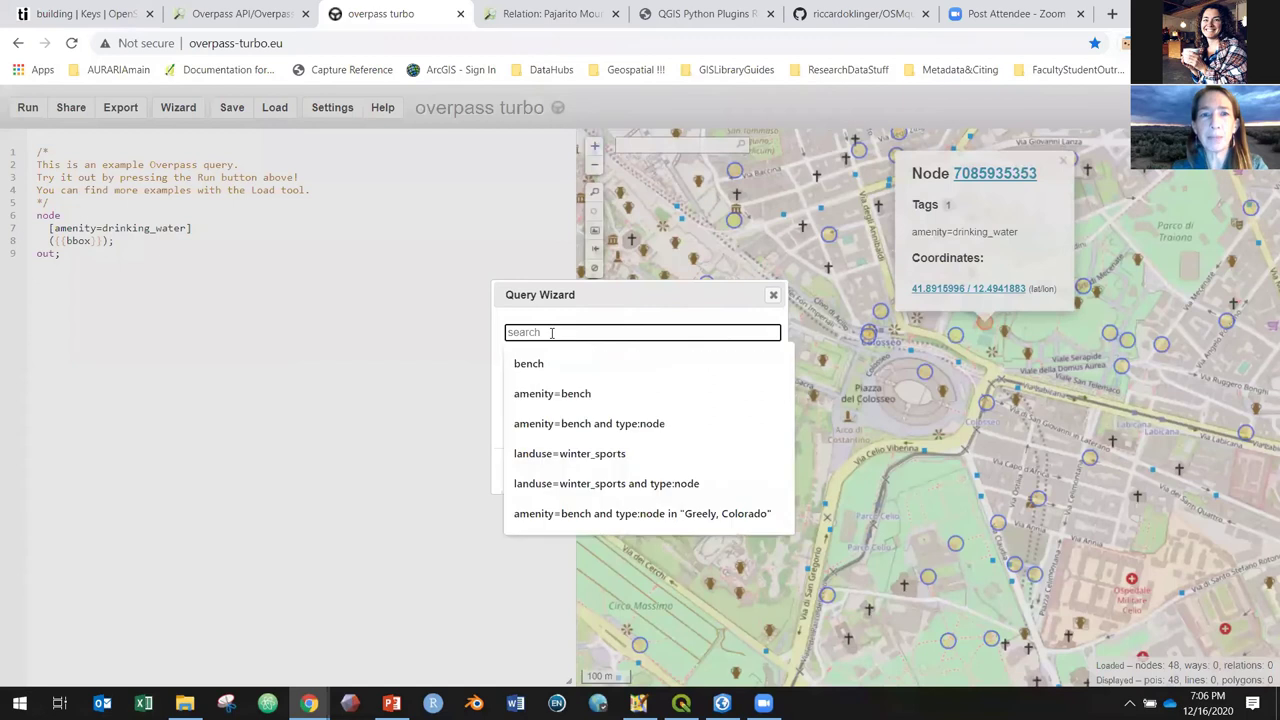
left_click(561, 393)
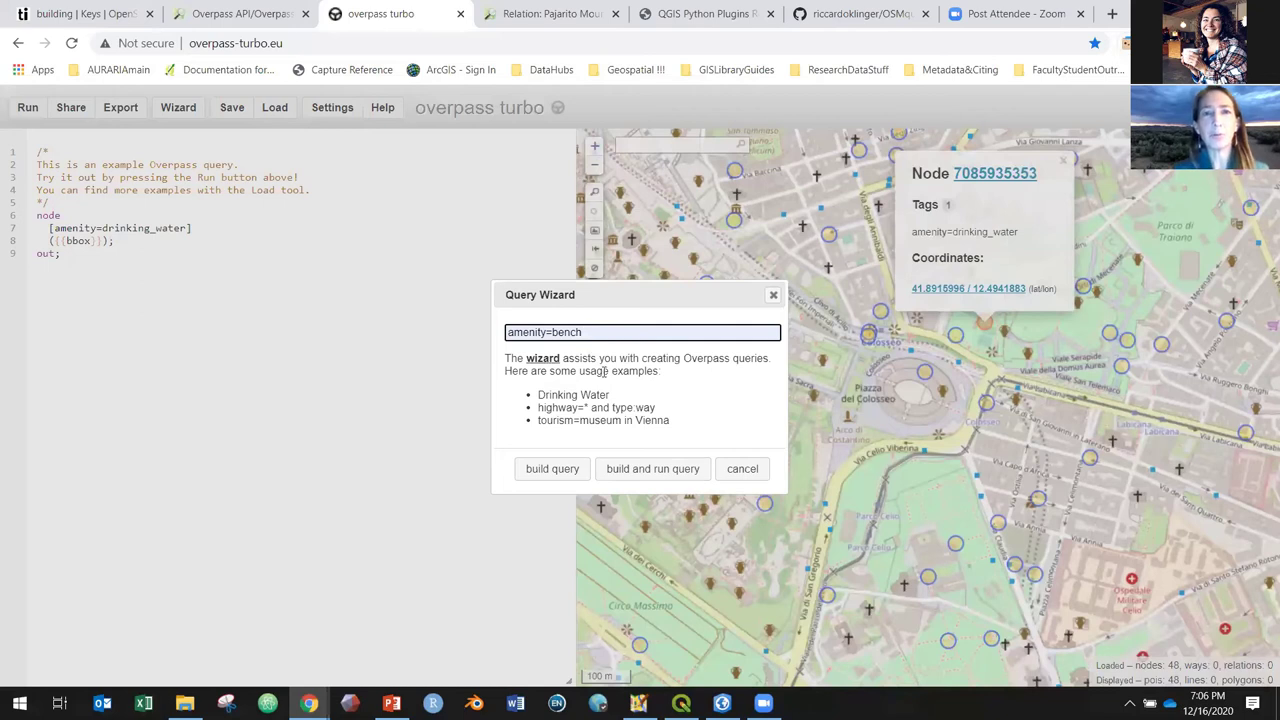
left_click(553, 469)
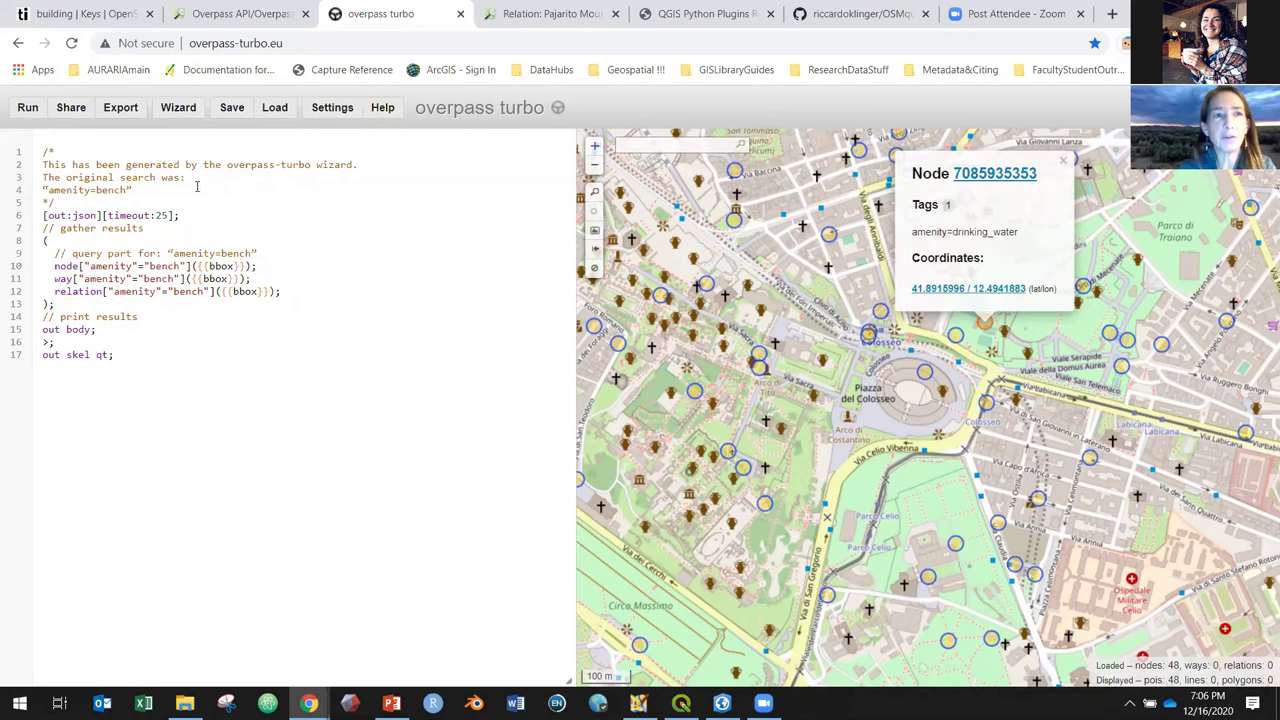
left_click(232, 109)
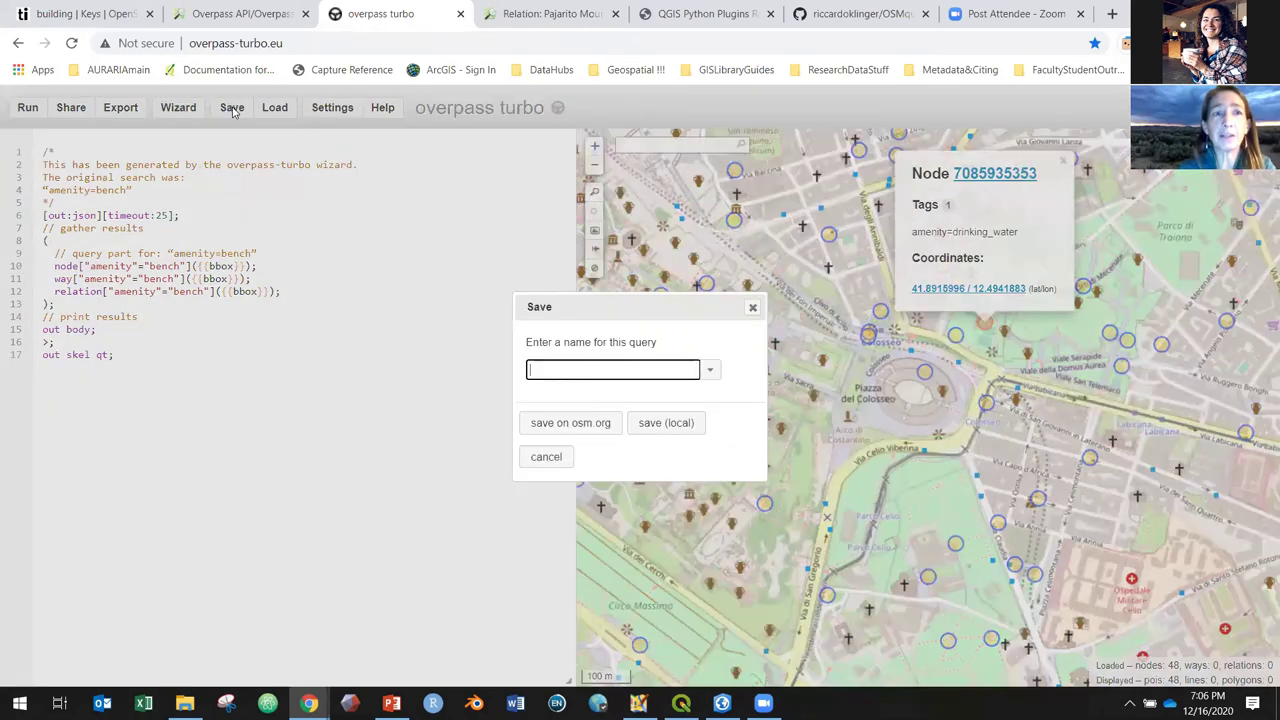
Dismiss the Save dialog without saving and select the '>;' recursion line of the query
left_click(752, 307)
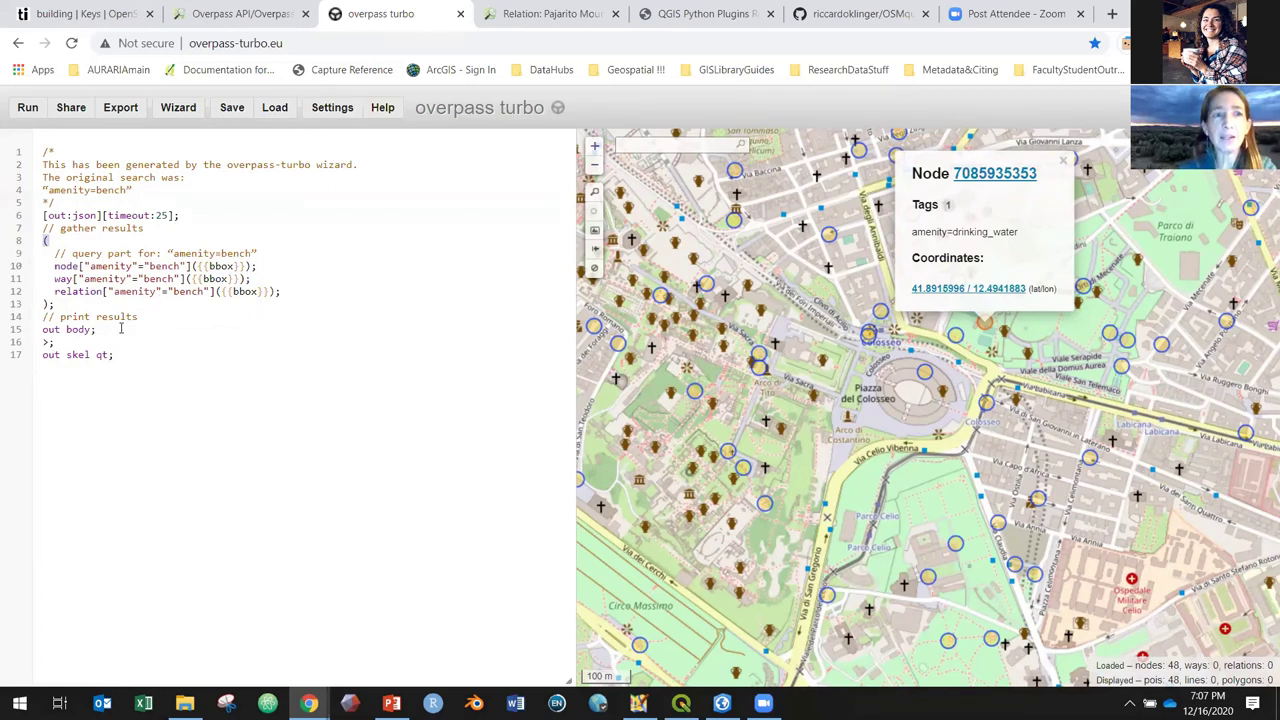
left_click_drag(63, 341, 37, 342)
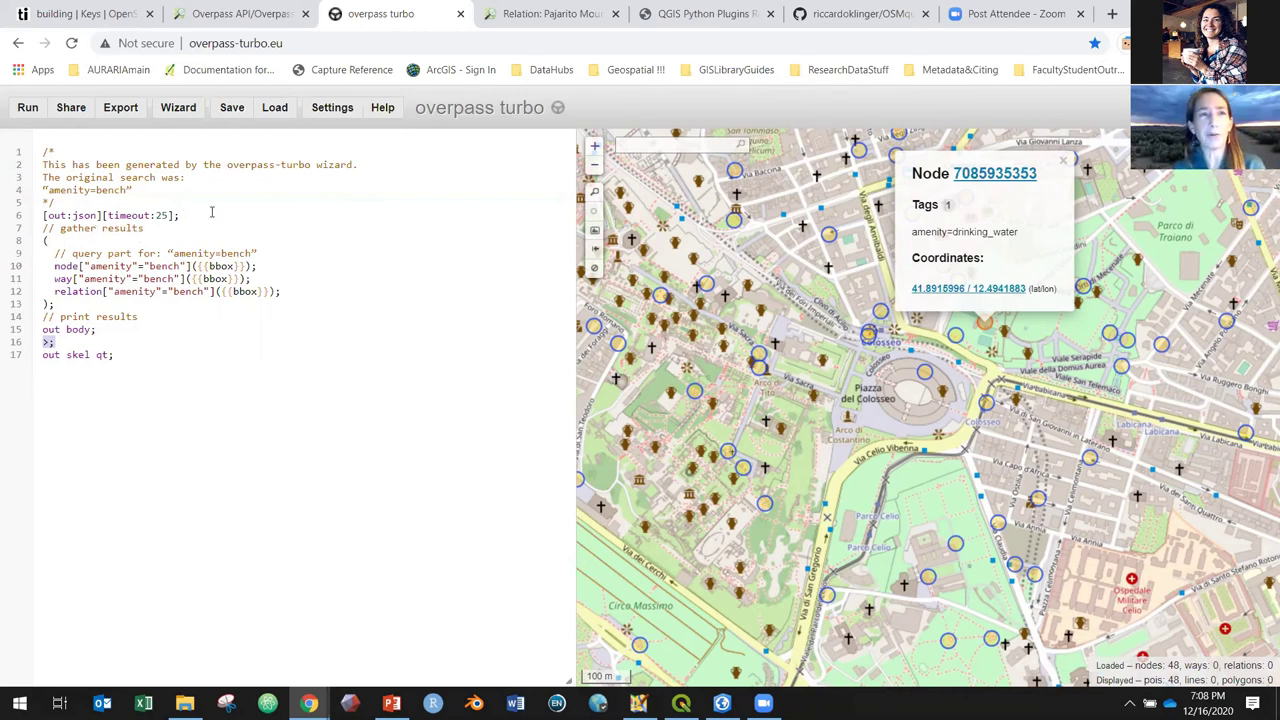
Run the bench query to show 67 benches and inspect one bench's tags and coordinates
left_click(28, 108)
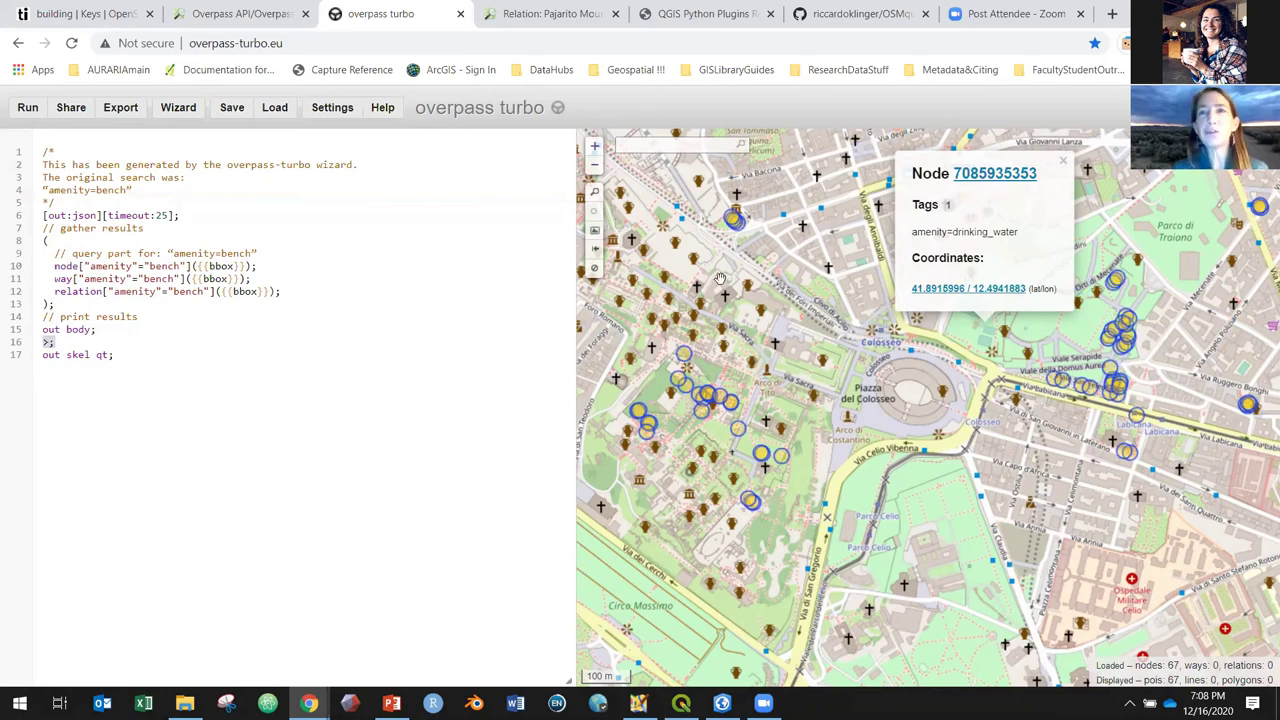
left_click(1062, 161)
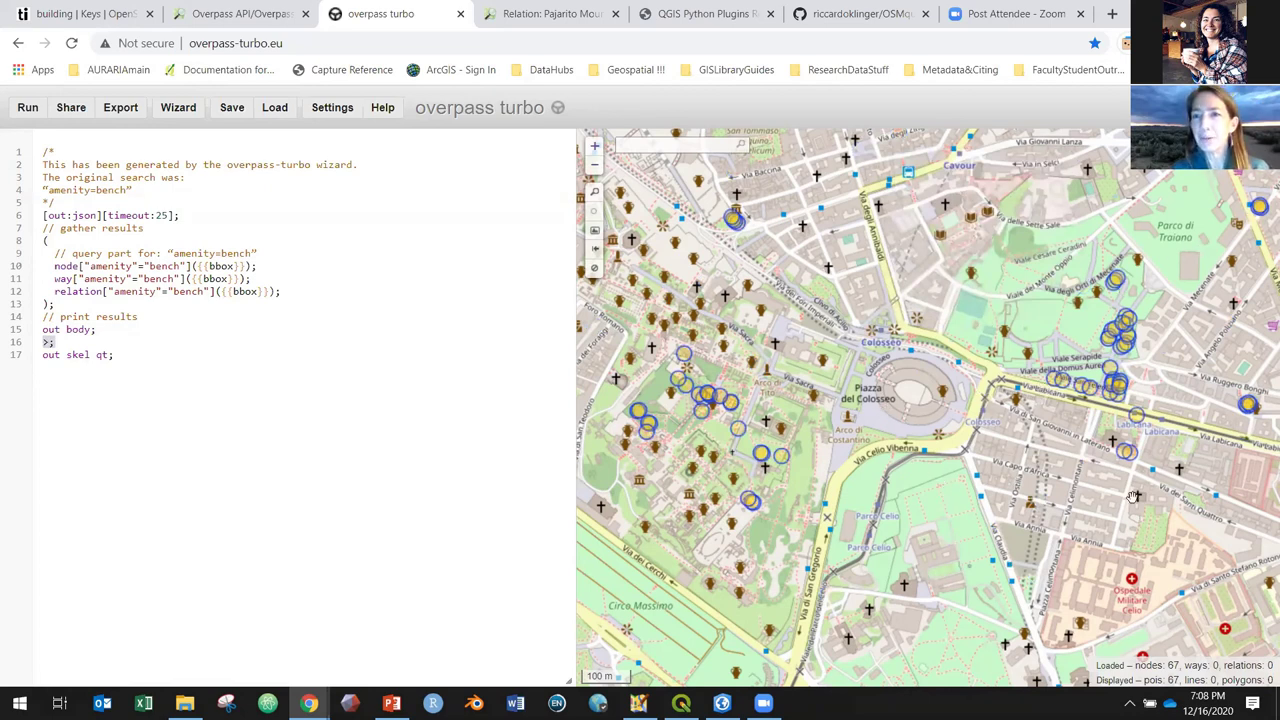
left_click(1138, 422)
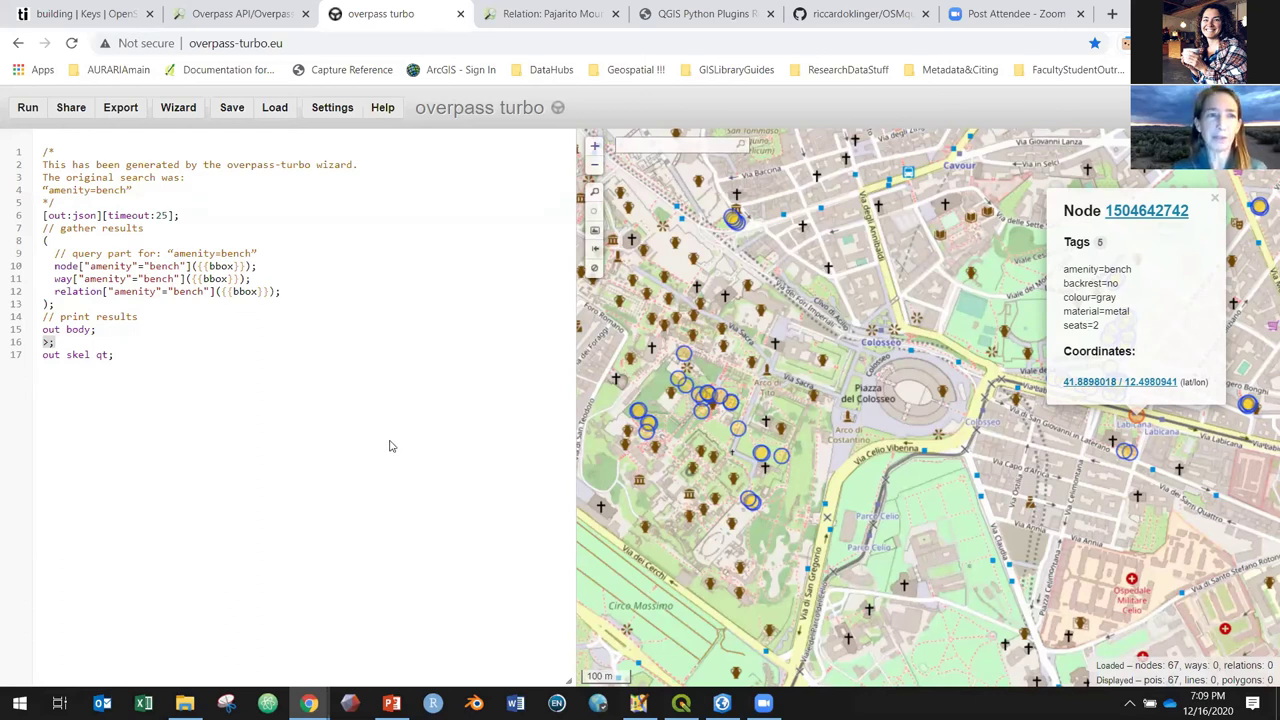
Rebuild the query as 'amenity=bench and type:node' and switch to the QuickOSMPlaying project in QGIS
left_click(184, 108)
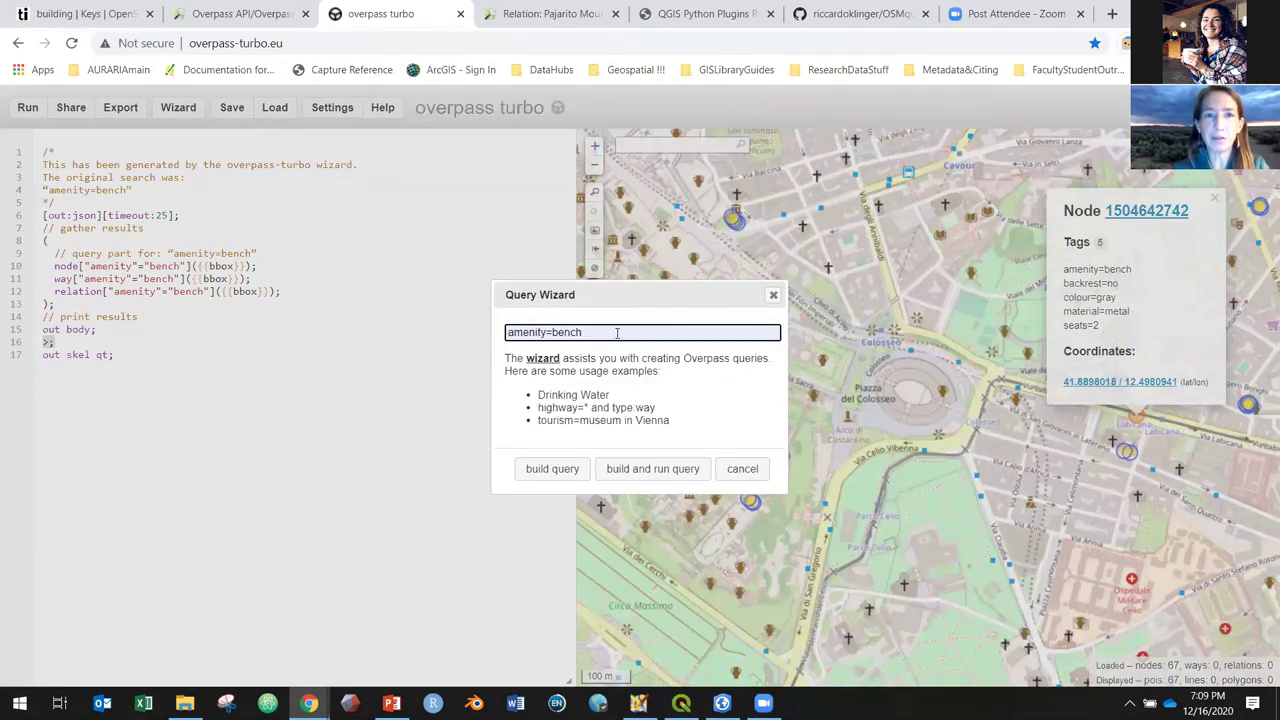
type("and type:node")
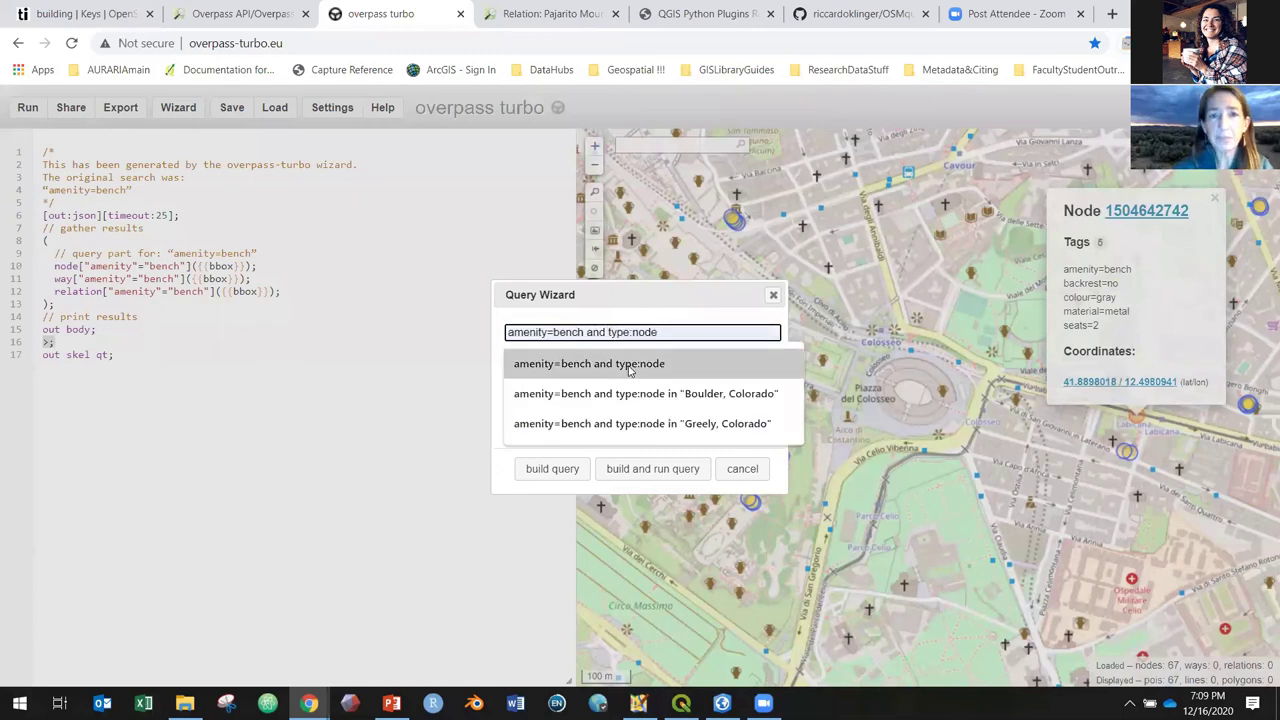
left_click(630, 370)
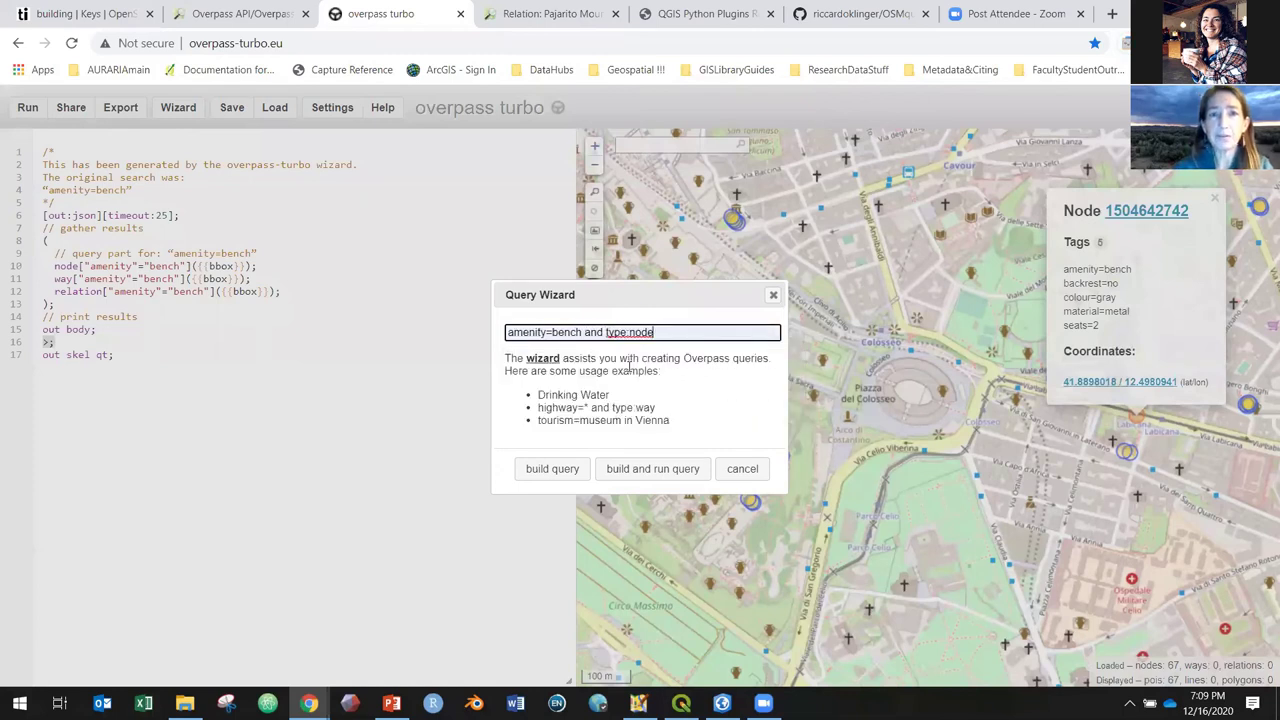
left_click(552, 469)
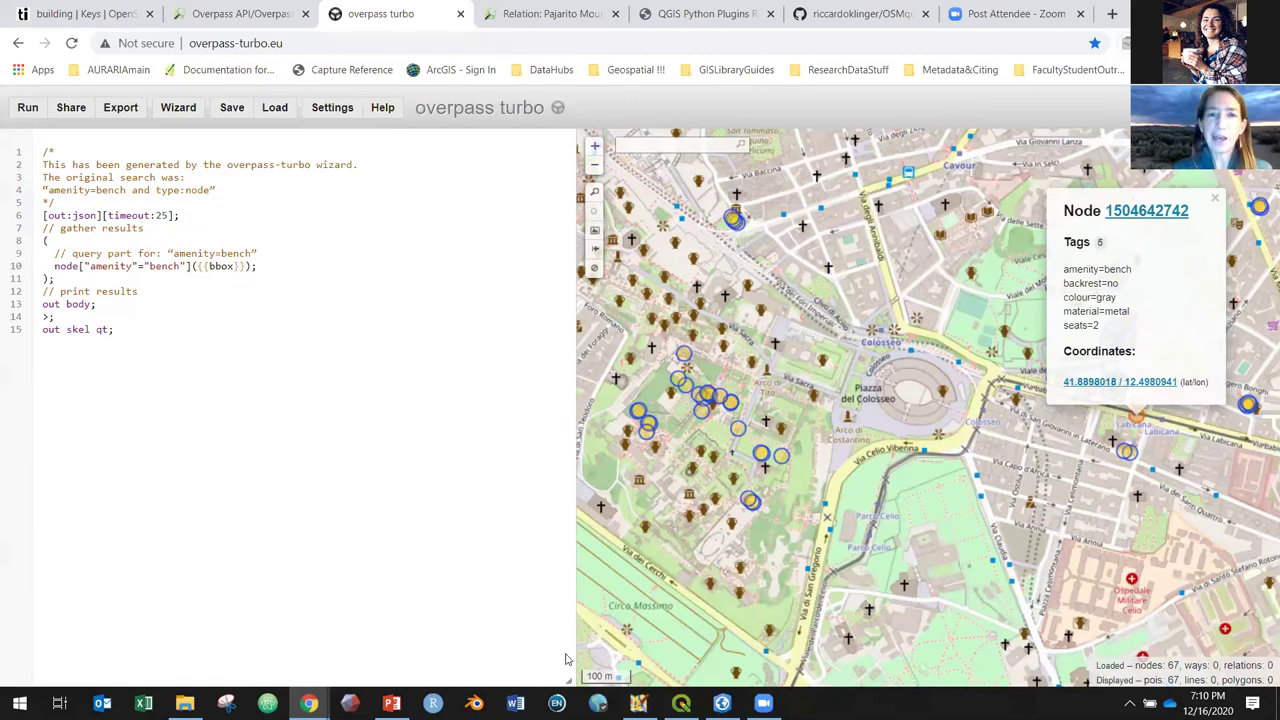
left_click(681, 703)
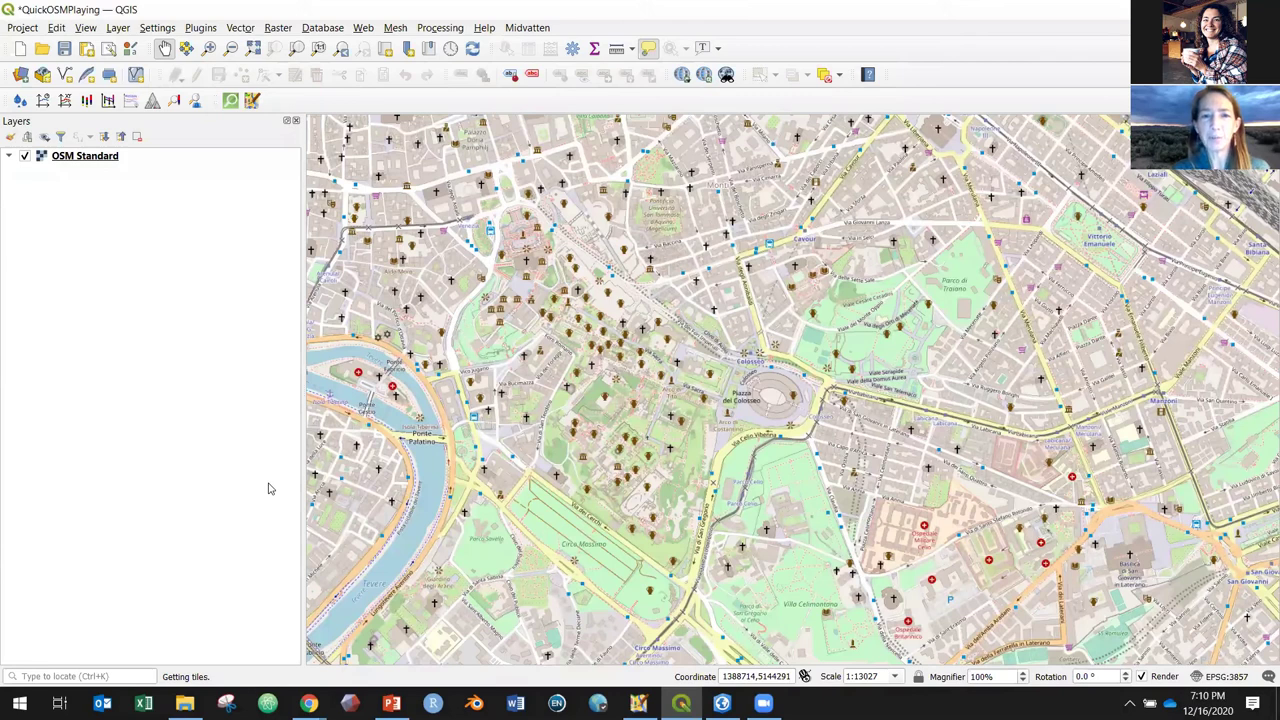
Return to the overpass turbo browser window and open the QuickOSM plugin repository page
left_click(309, 703)
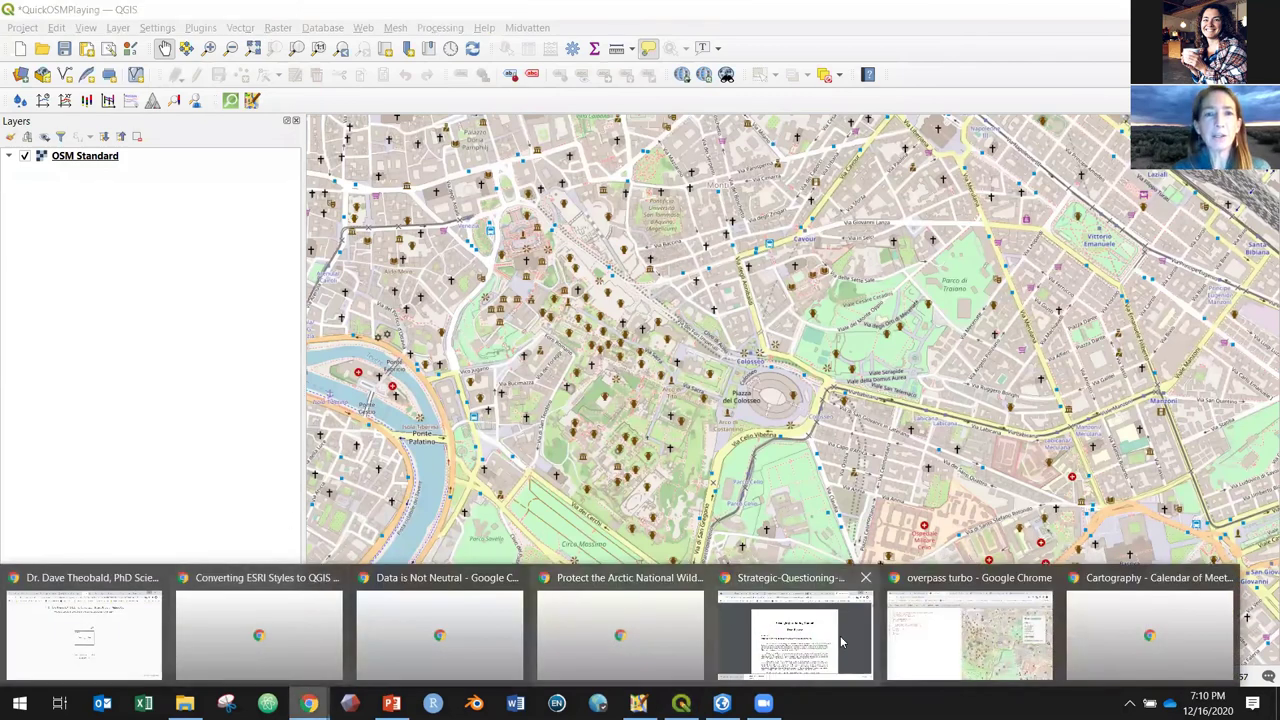
left_click(935, 655)
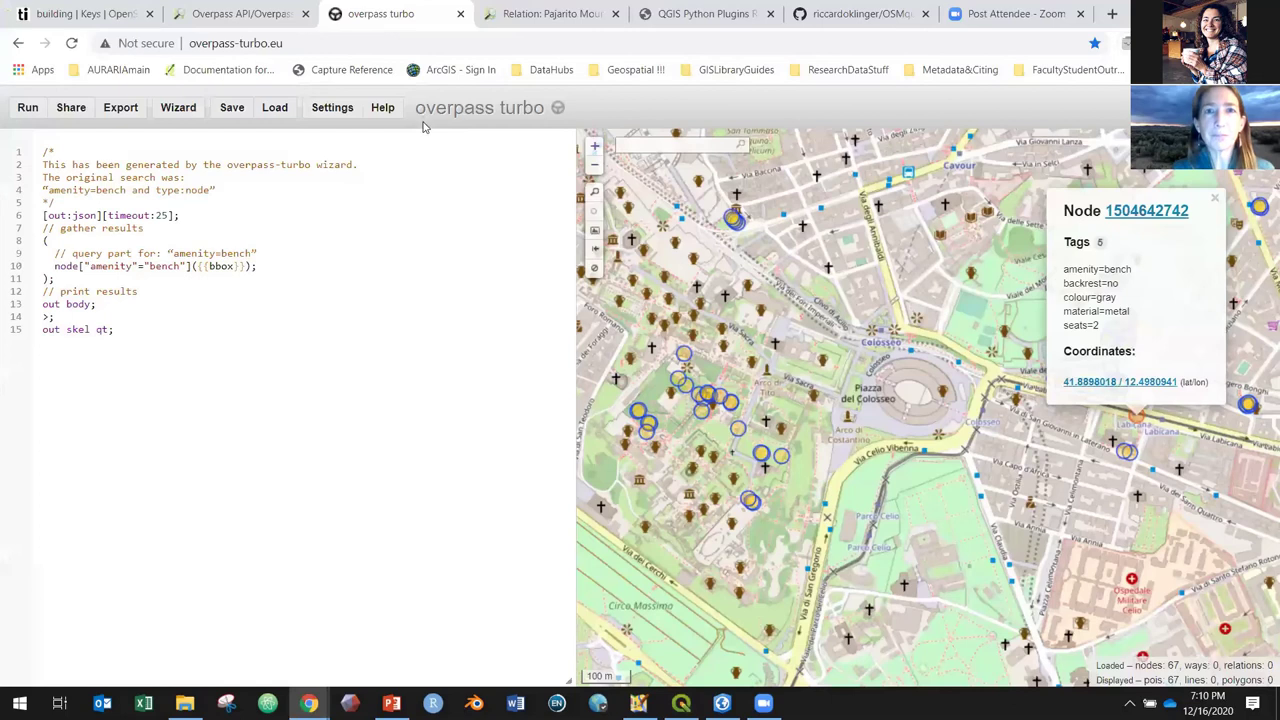
left_click(656, 8)
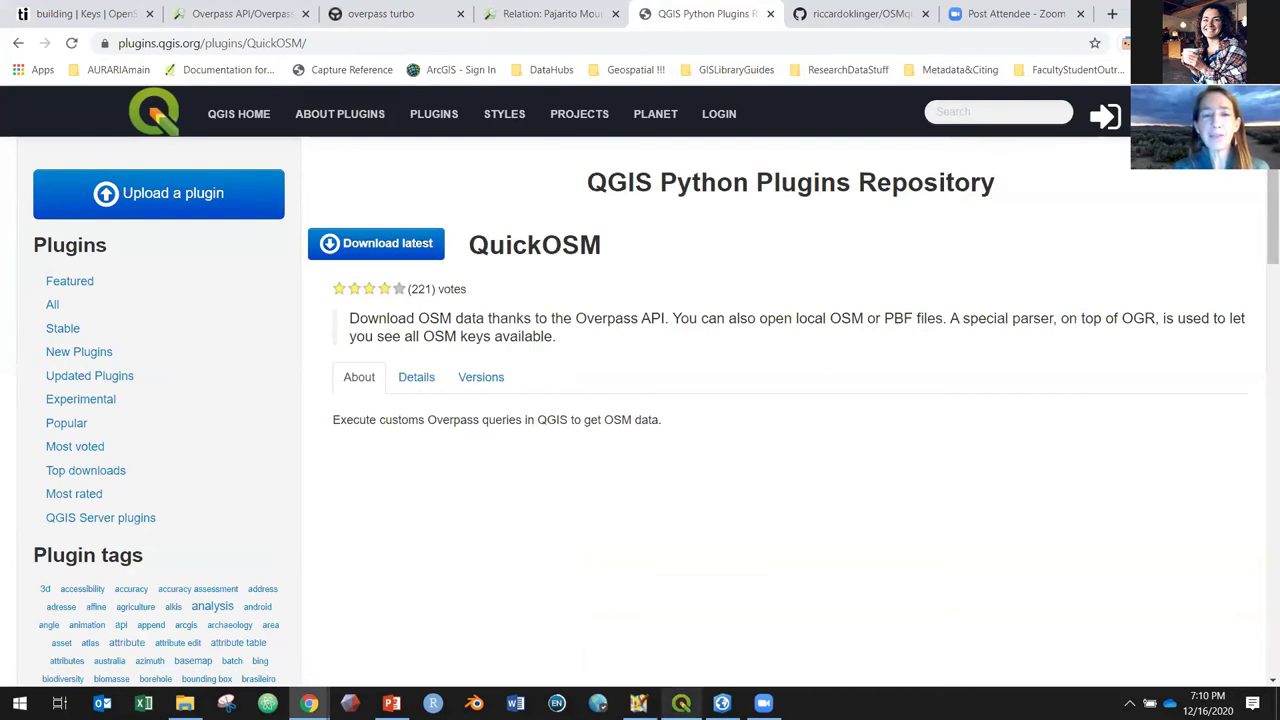
Switch back to the QuickOSMPlaying project in QGIS and browse the menus for QuickOSM
mouse_move(681, 703)
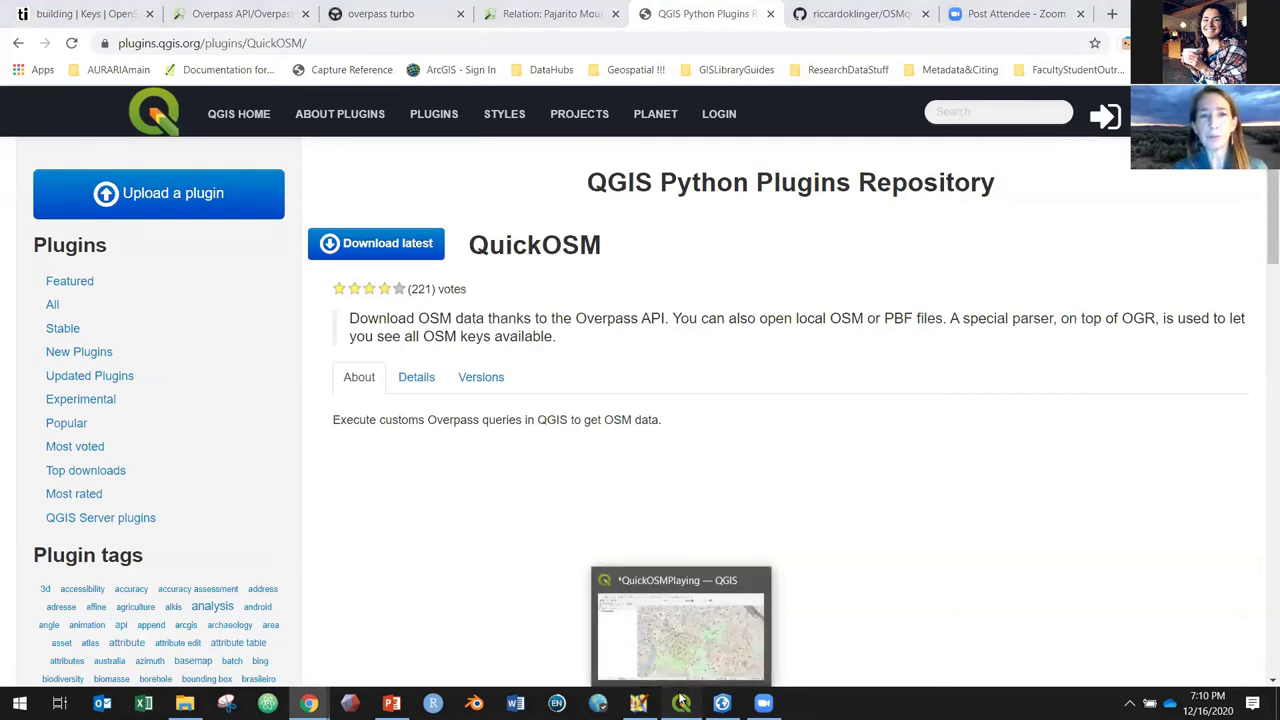
left_click(664, 658)
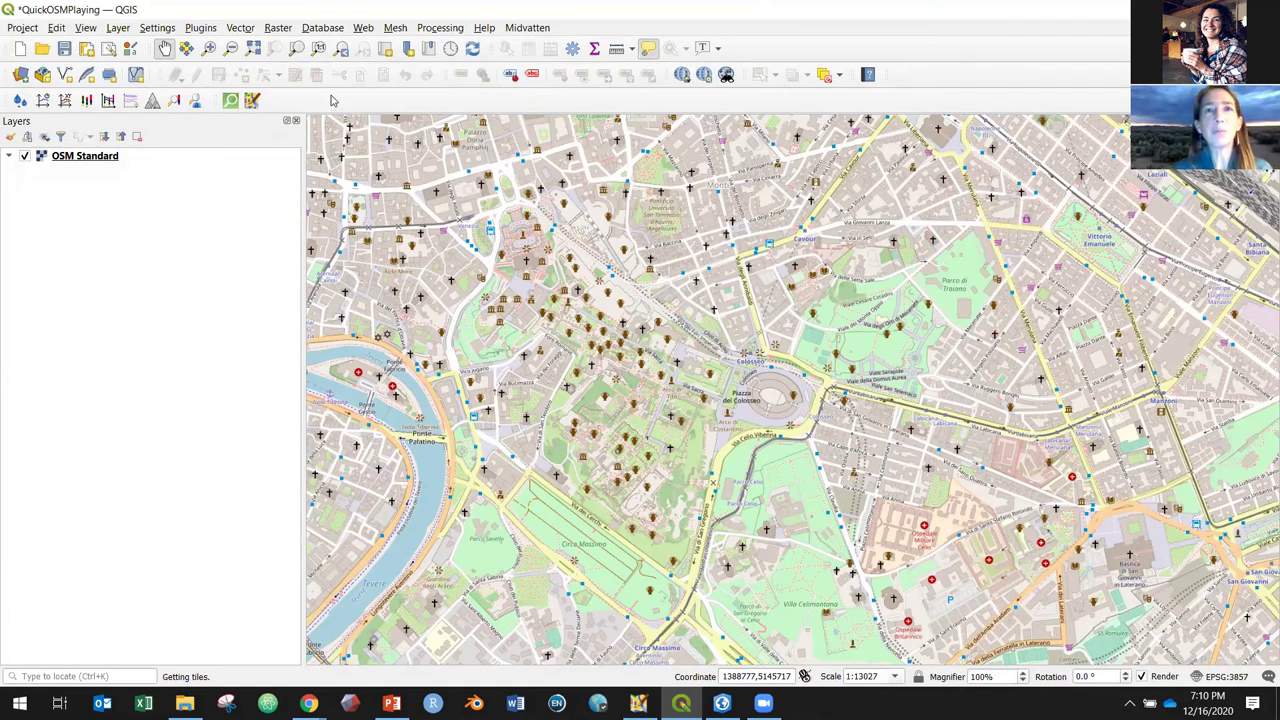
left_click(360, 30)
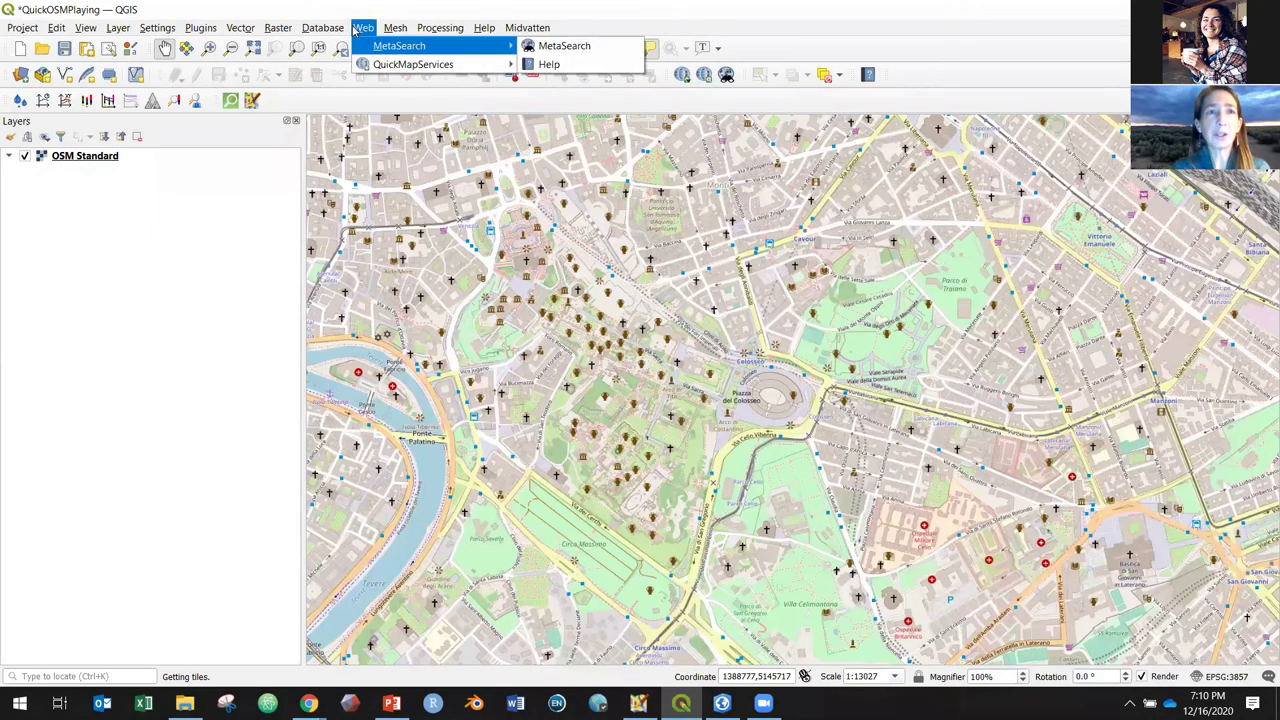
Open the QuickOSM query window from the Vector menu and move it left
mouse_move(240, 30)
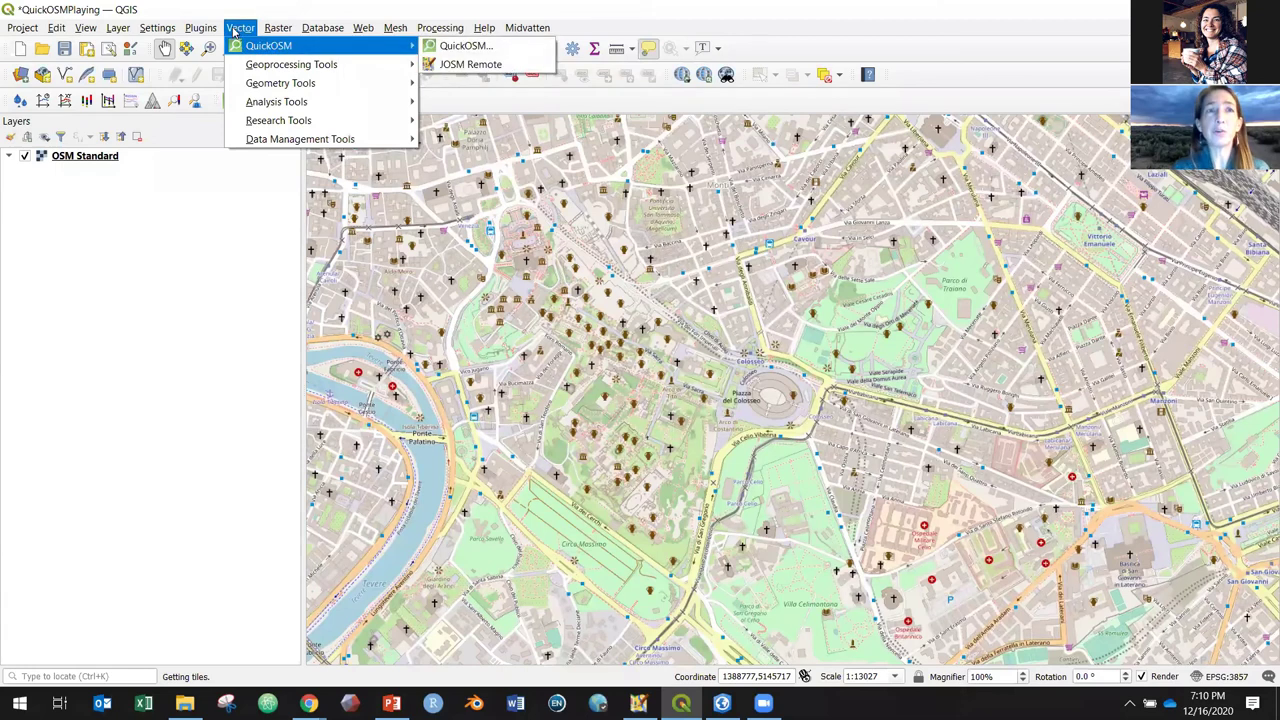
left_click(459, 47)
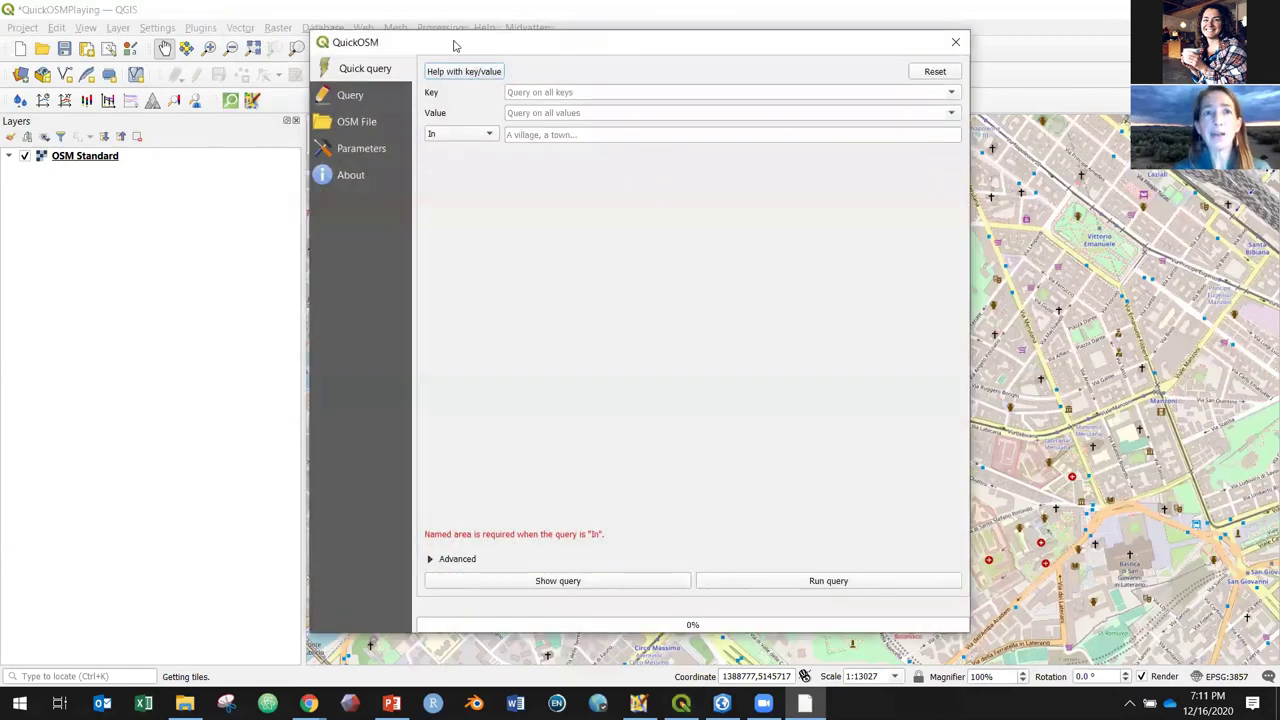
left_click_drag(455, 45, 360, 50)
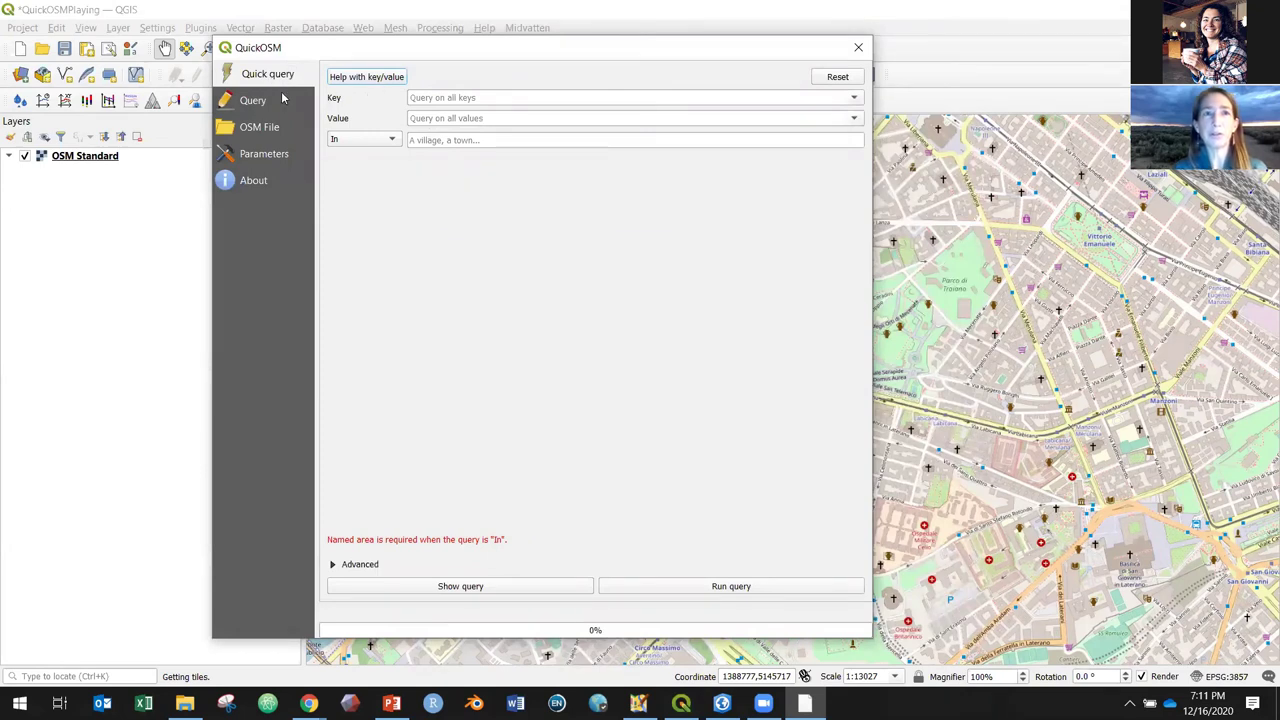
Set the query to key amenity, value bench, with area Canvas Extent
left_click(422, 96)
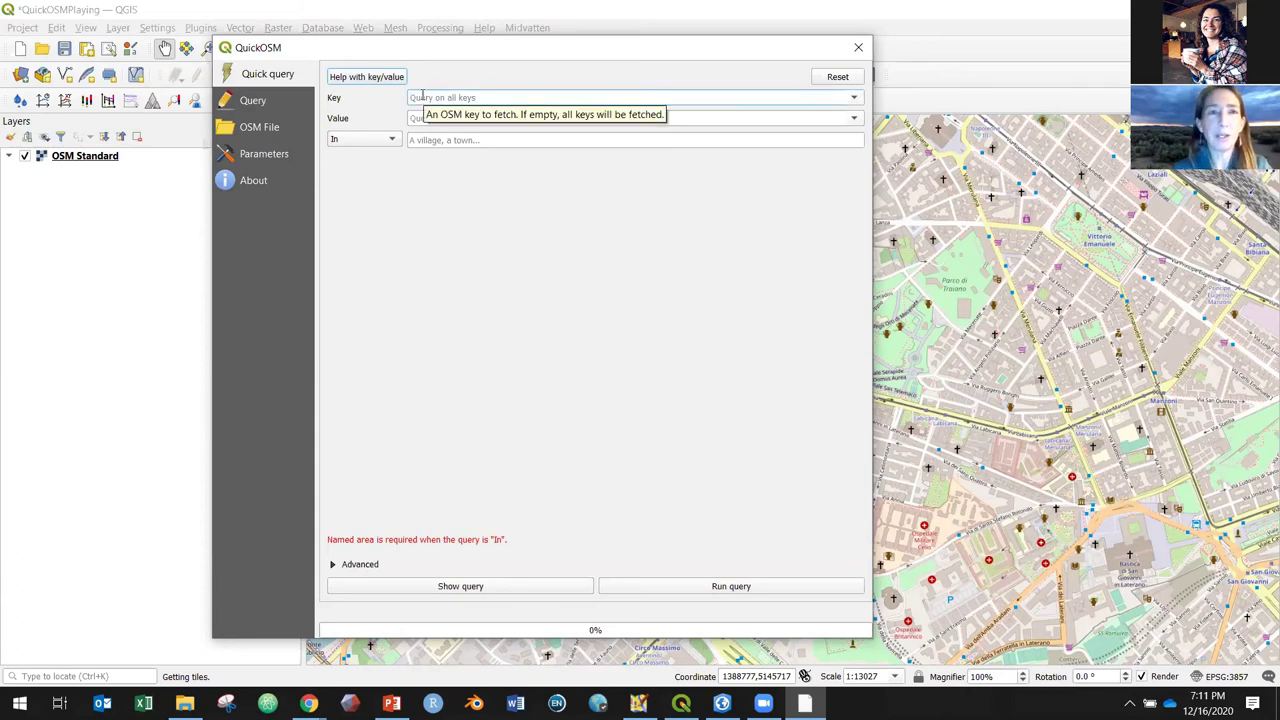
type("am")
left_click(433, 115)
left_click(435, 118)
type("ben")
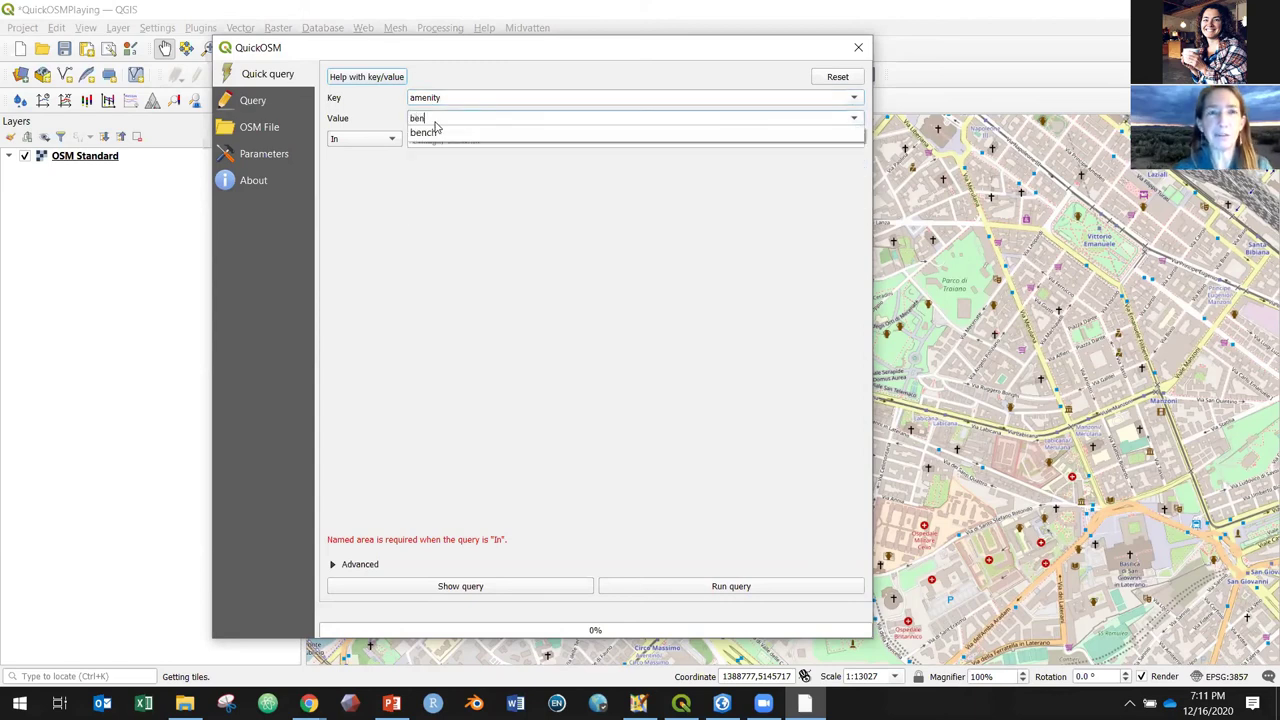
type("c")
left_click(437, 133)
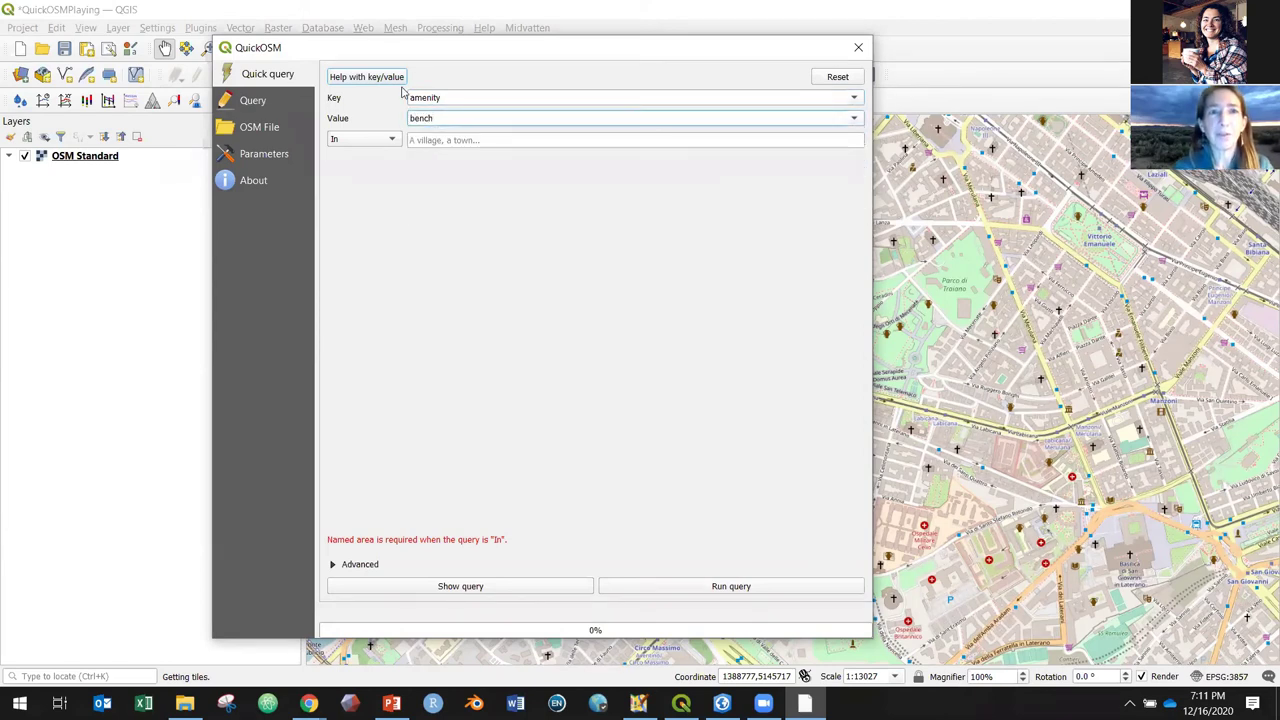
left_click(391, 139)
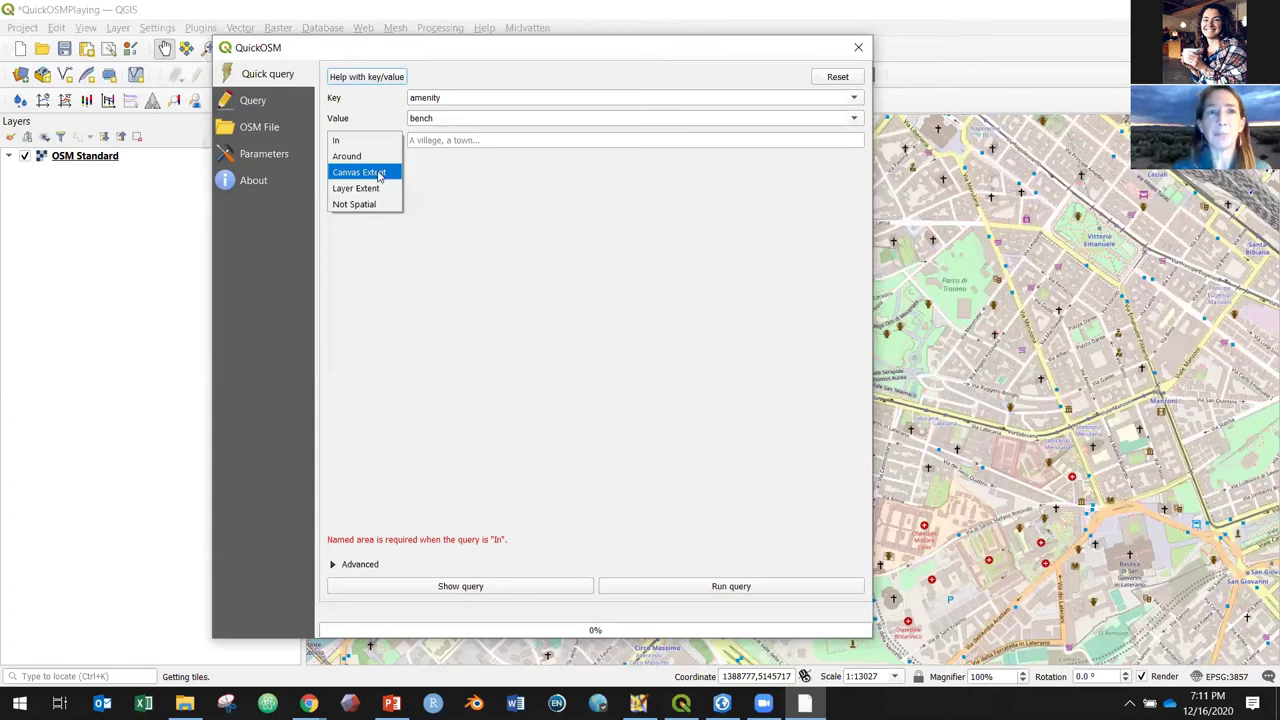
left_click(381, 176)
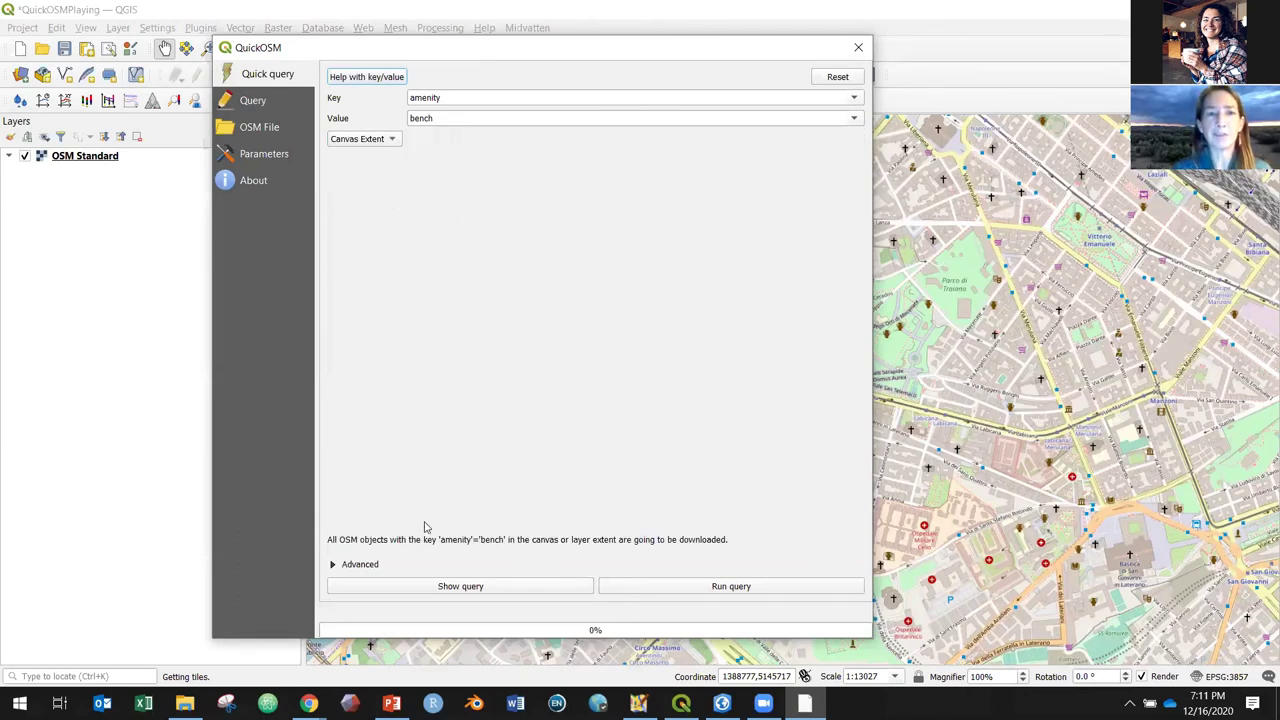
Display the generated Overpass XML query and highlight its opening and closing union tags
left_click(460, 588)
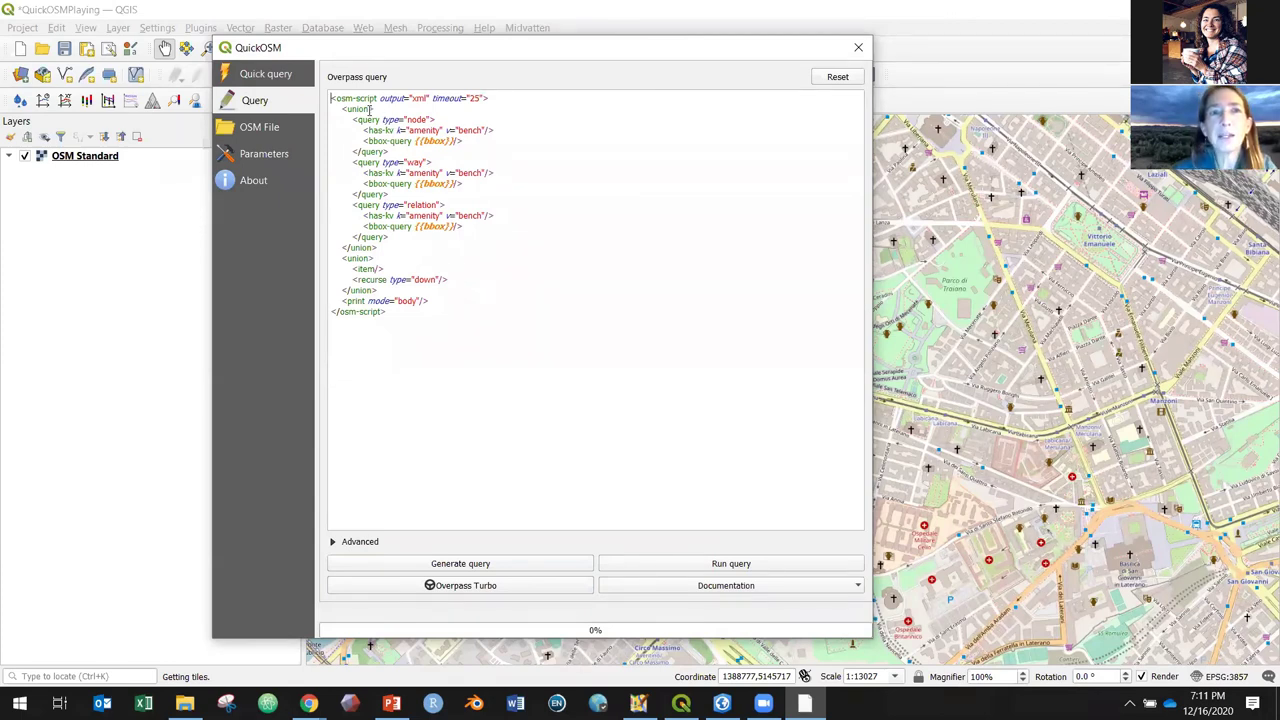
left_click_drag(378, 110, 341, 109)
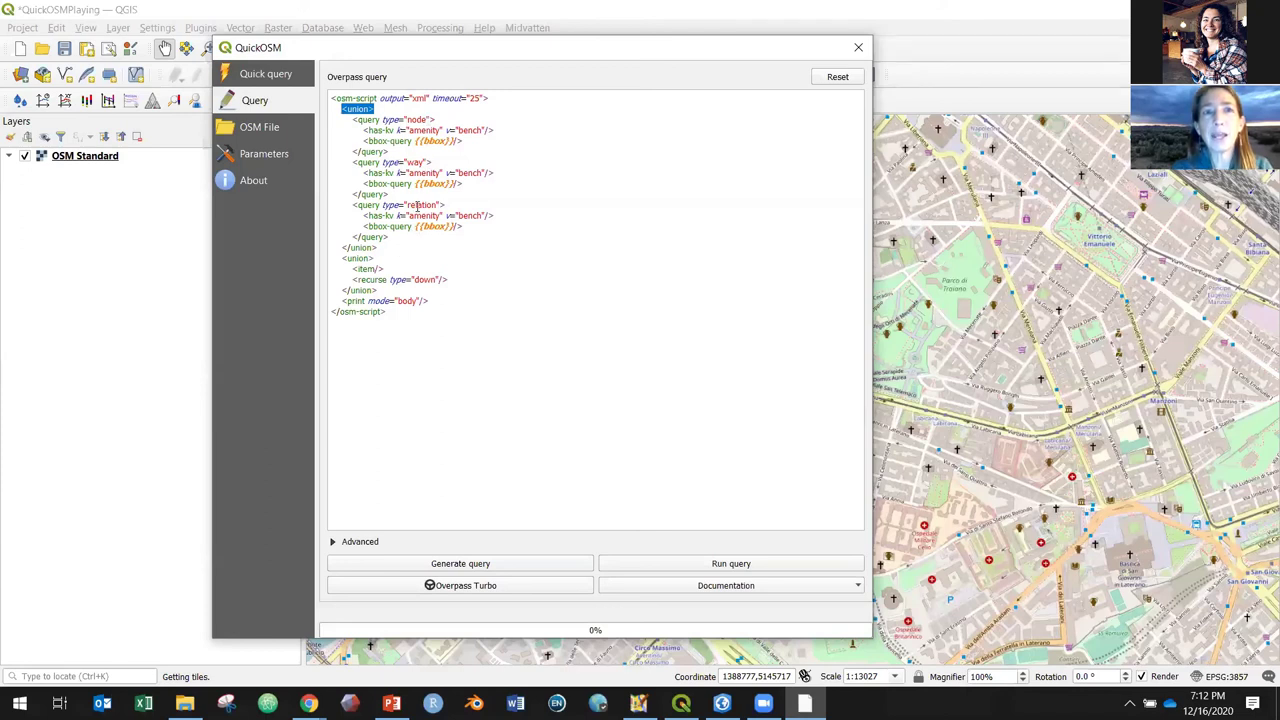
left_click_drag(378, 248, 343, 248)
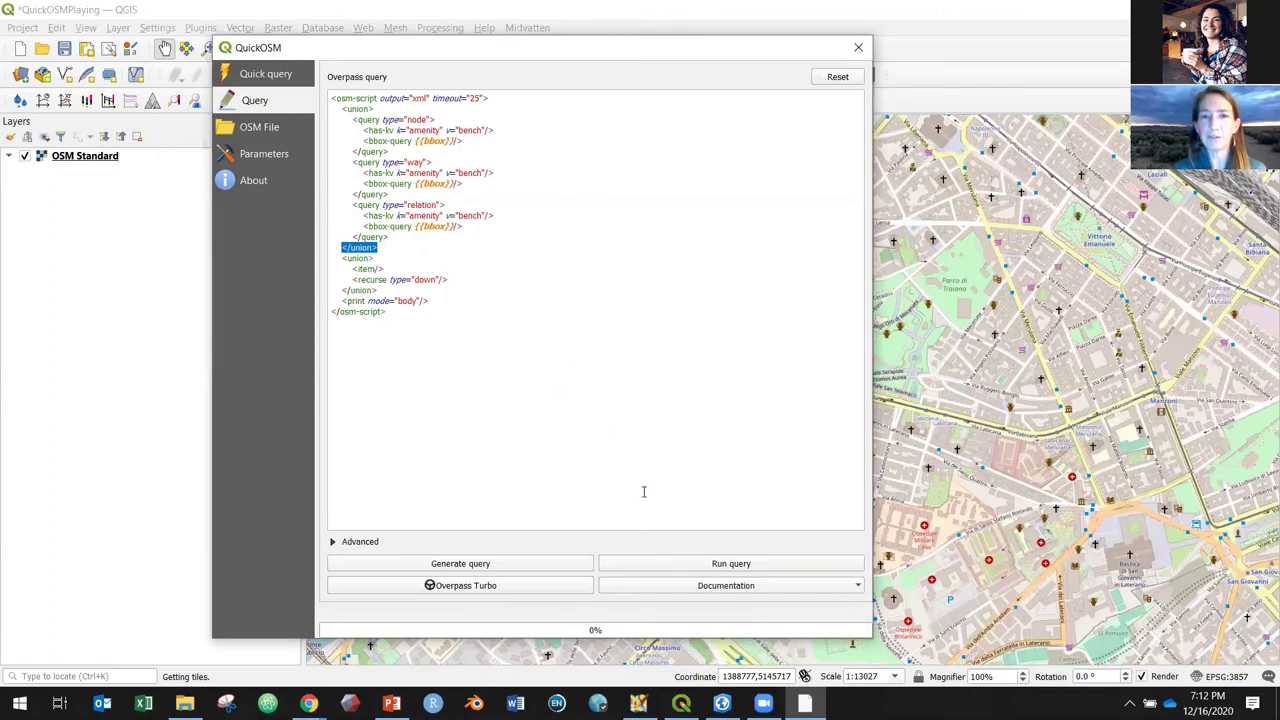
Run the bench query, adding line and point OsmQuery layers, then close QuickOSM
left_click(680, 562)
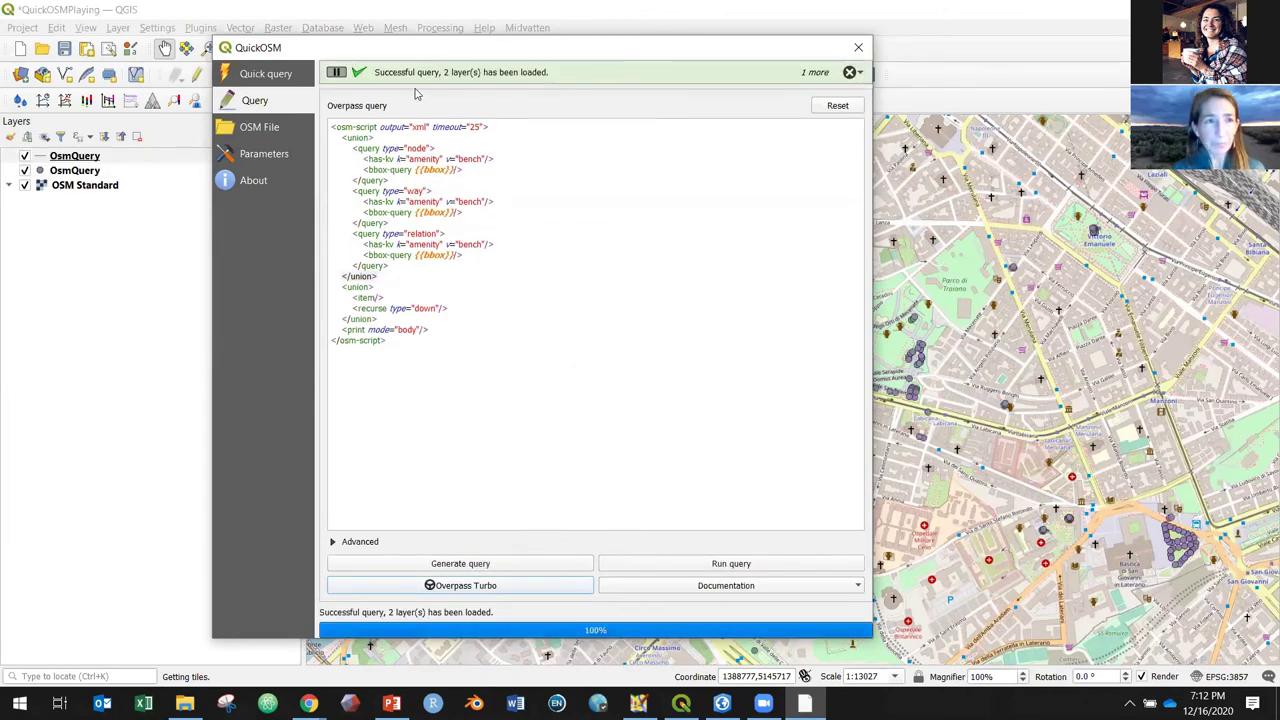
left_click_drag(427, 58, 363, 130)
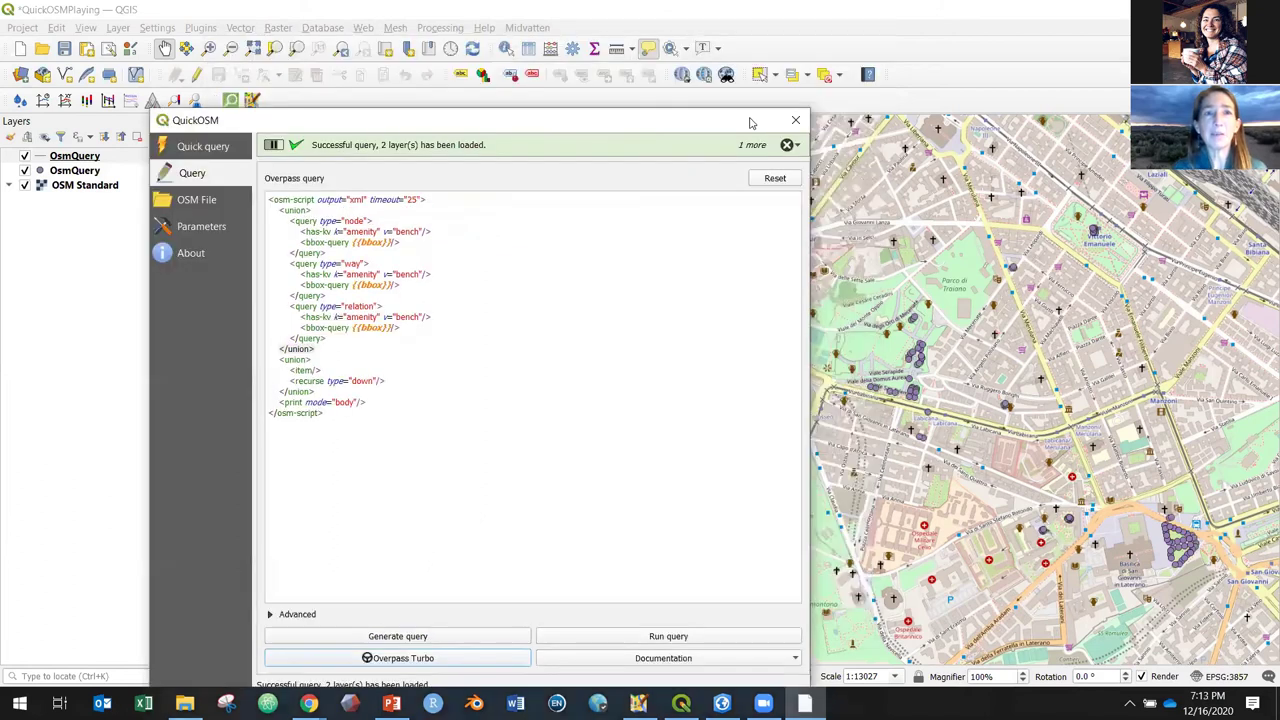
left_click(797, 120)
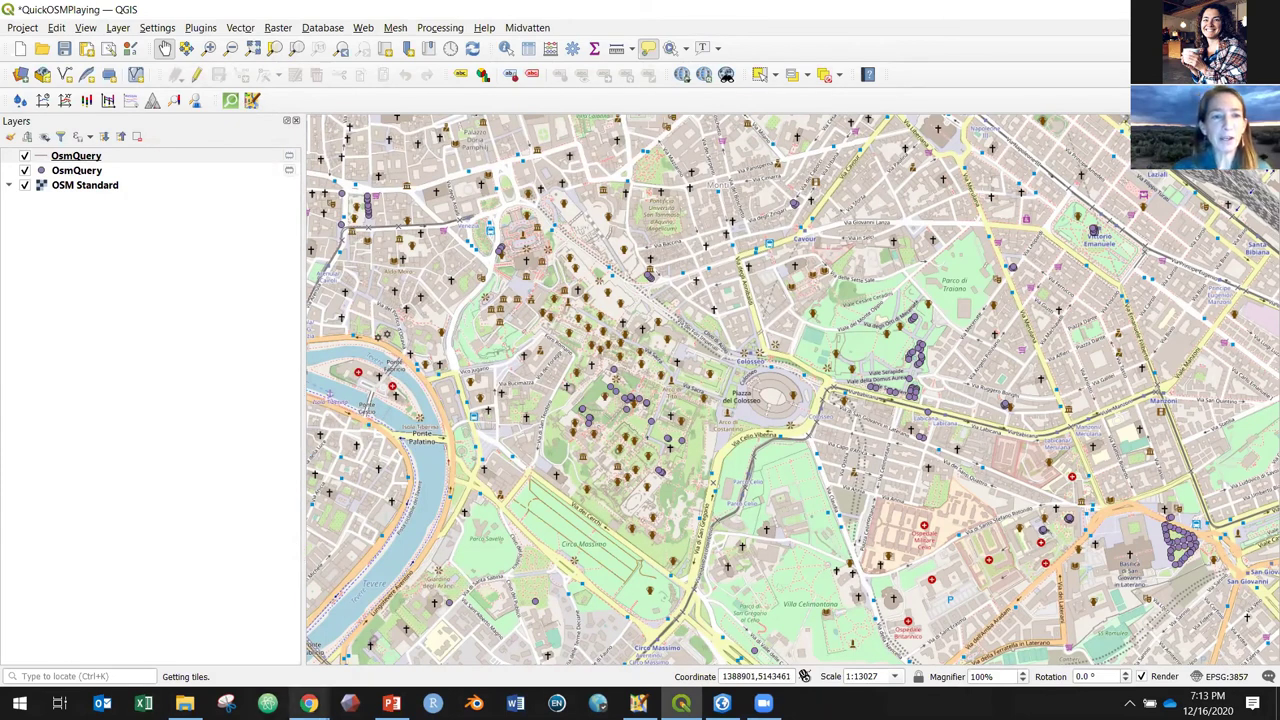
Show the OSMquery GitHub repository page, then the Documents\ArcGIS Pro 2.6 folder containing OSMquery-master
mouse_move(722, 703)
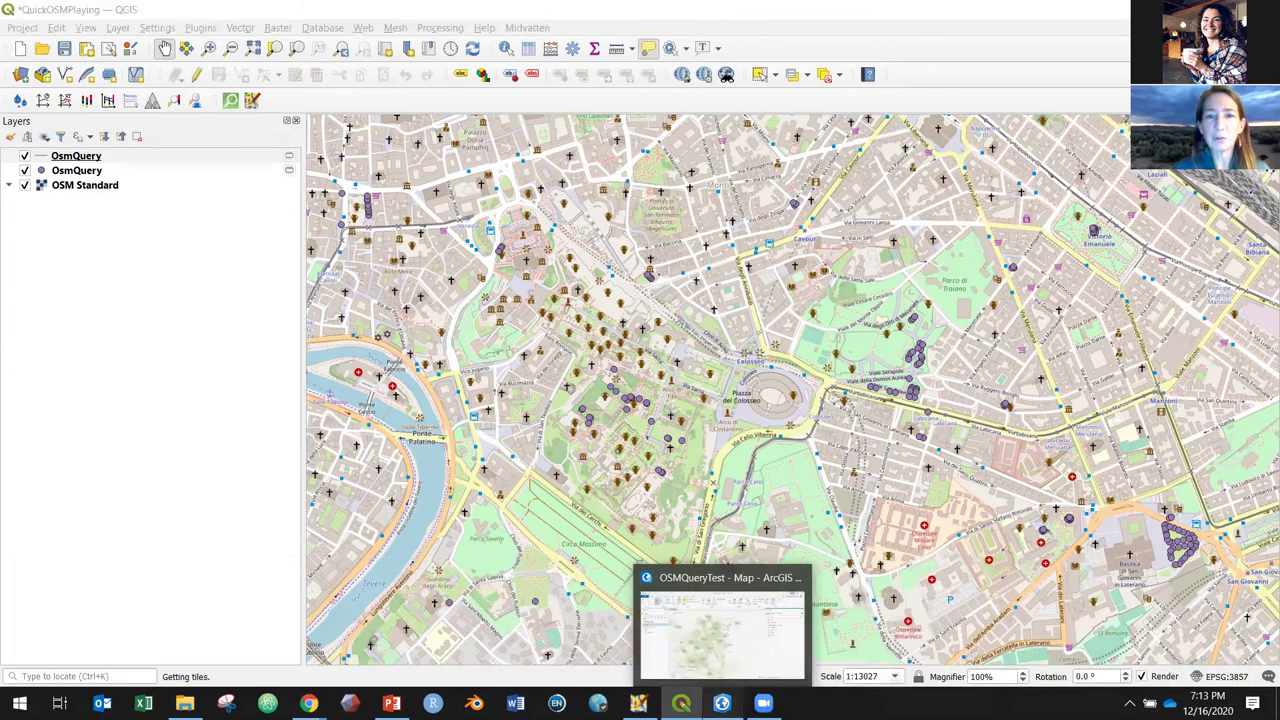
left_click(722, 630)
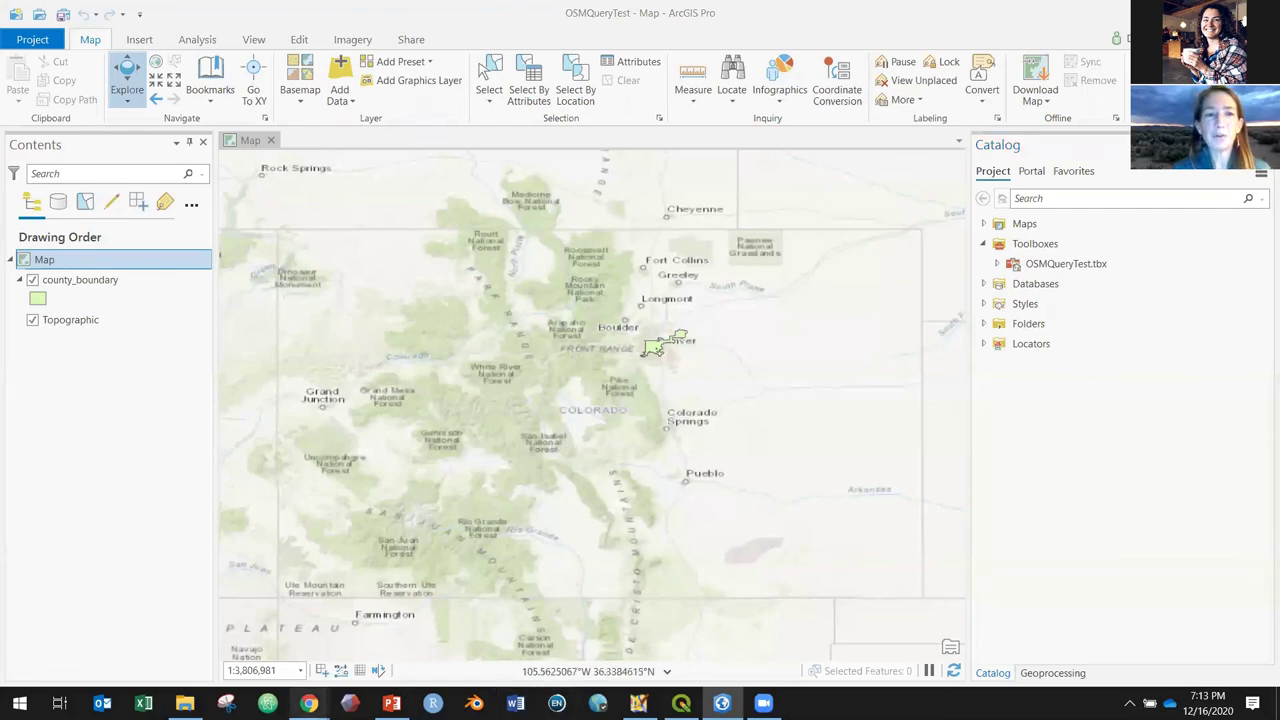
mouse_move(309, 703)
left_click(915, 638)
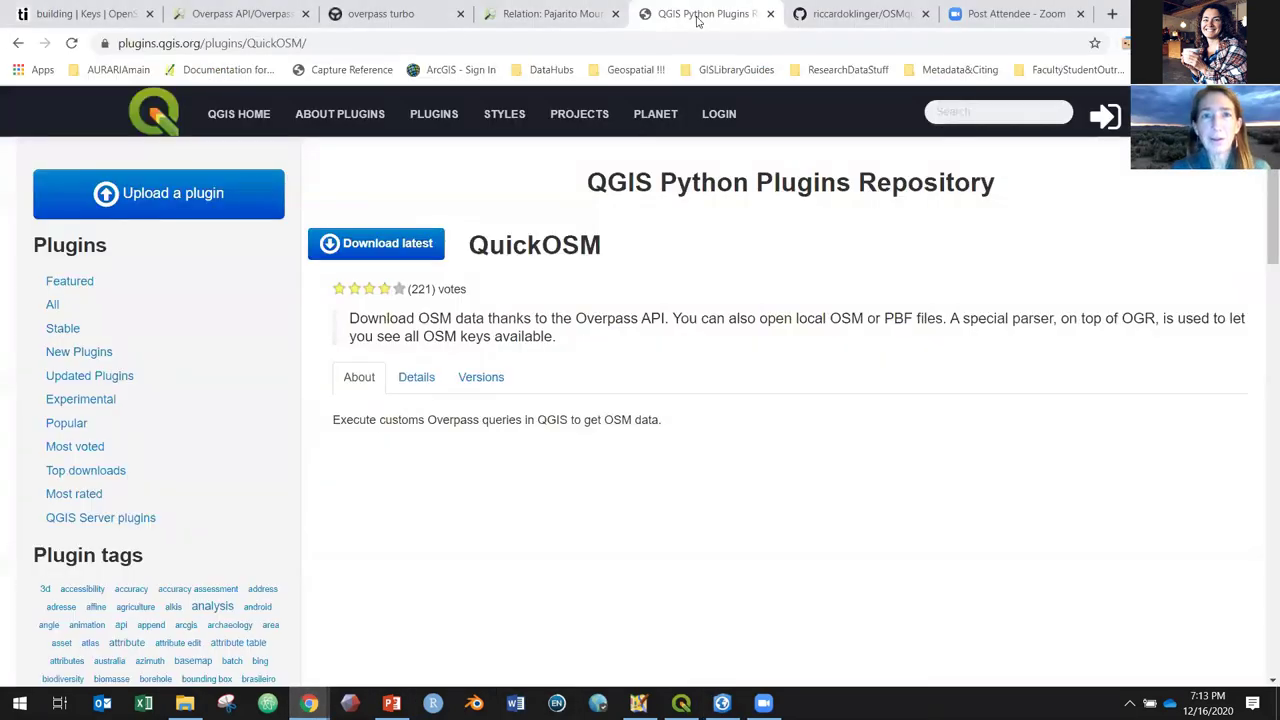
left_click(850, 14)
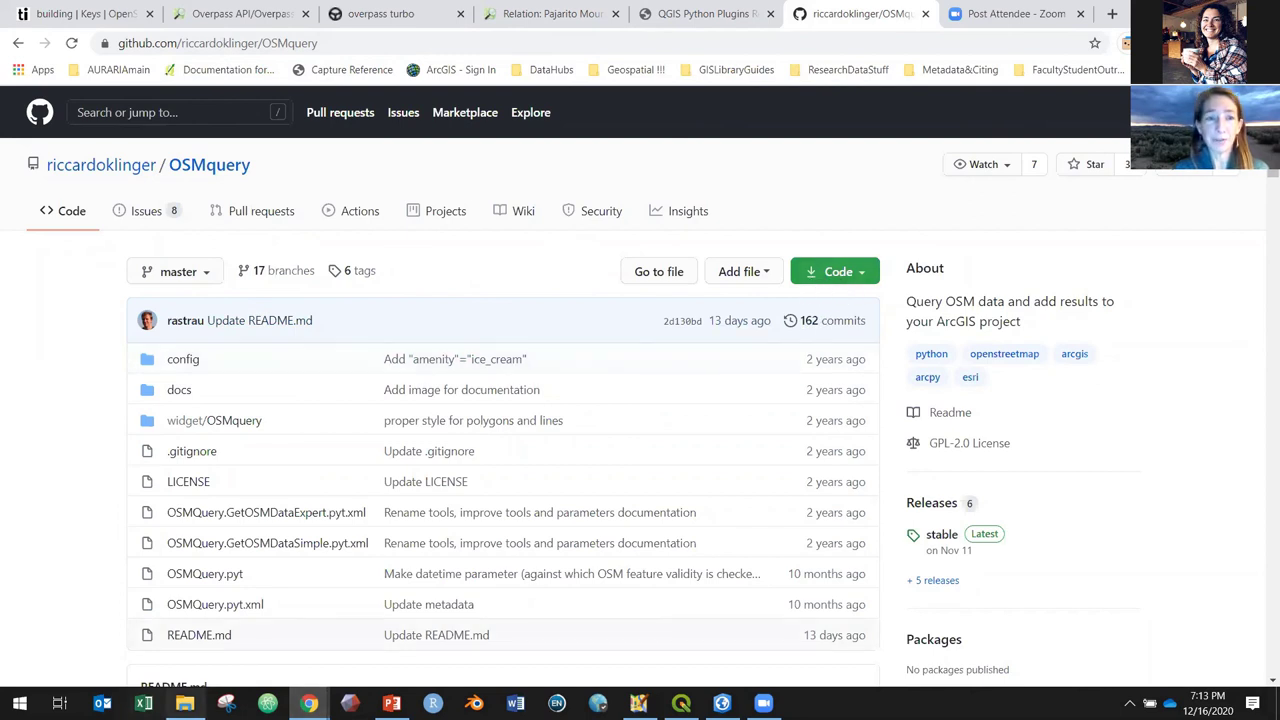
left_click(185, 703)
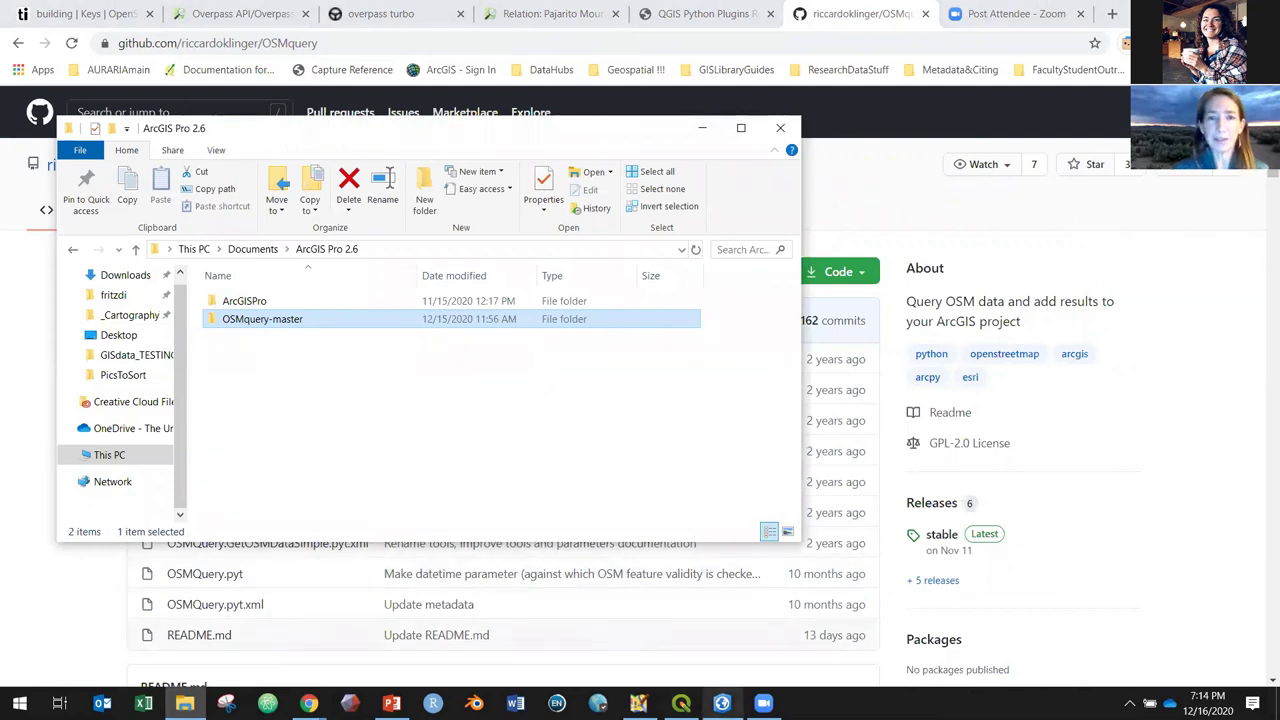
Open the Add Toolbox dialog from the project's Toolboxes in ArcGIS Pro
left_click(721, 703)
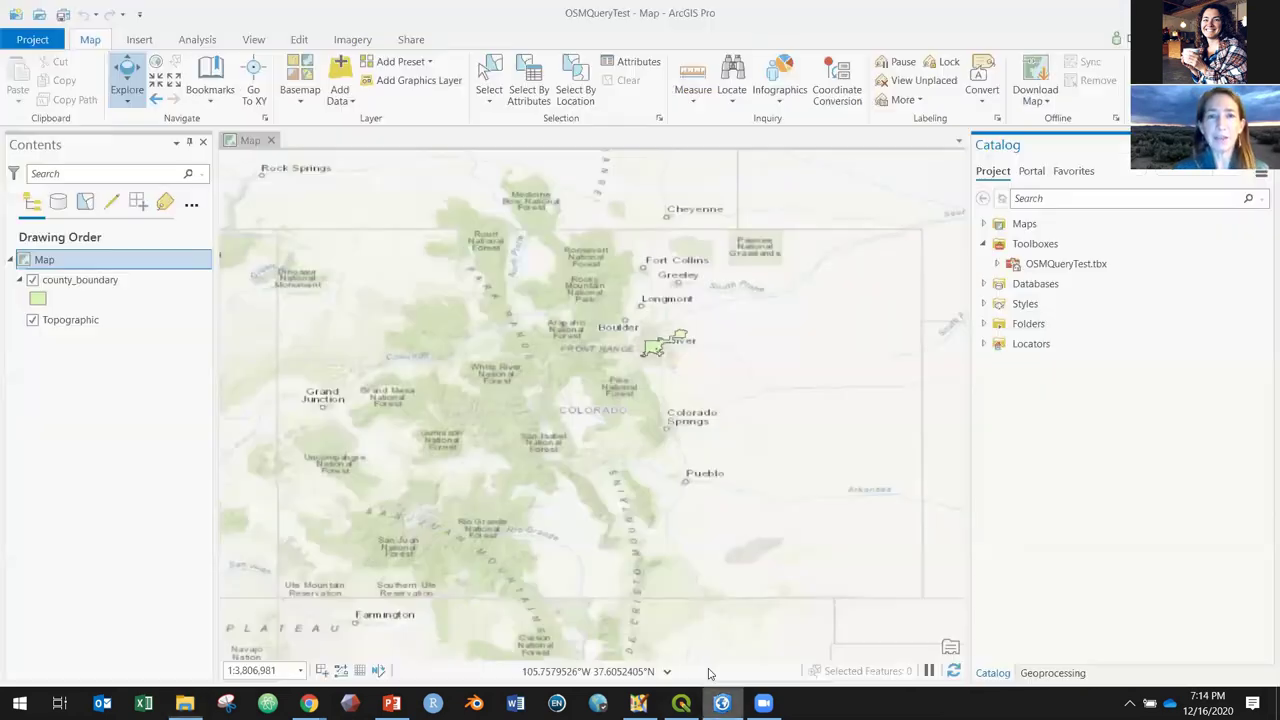
right_click(998, 247)
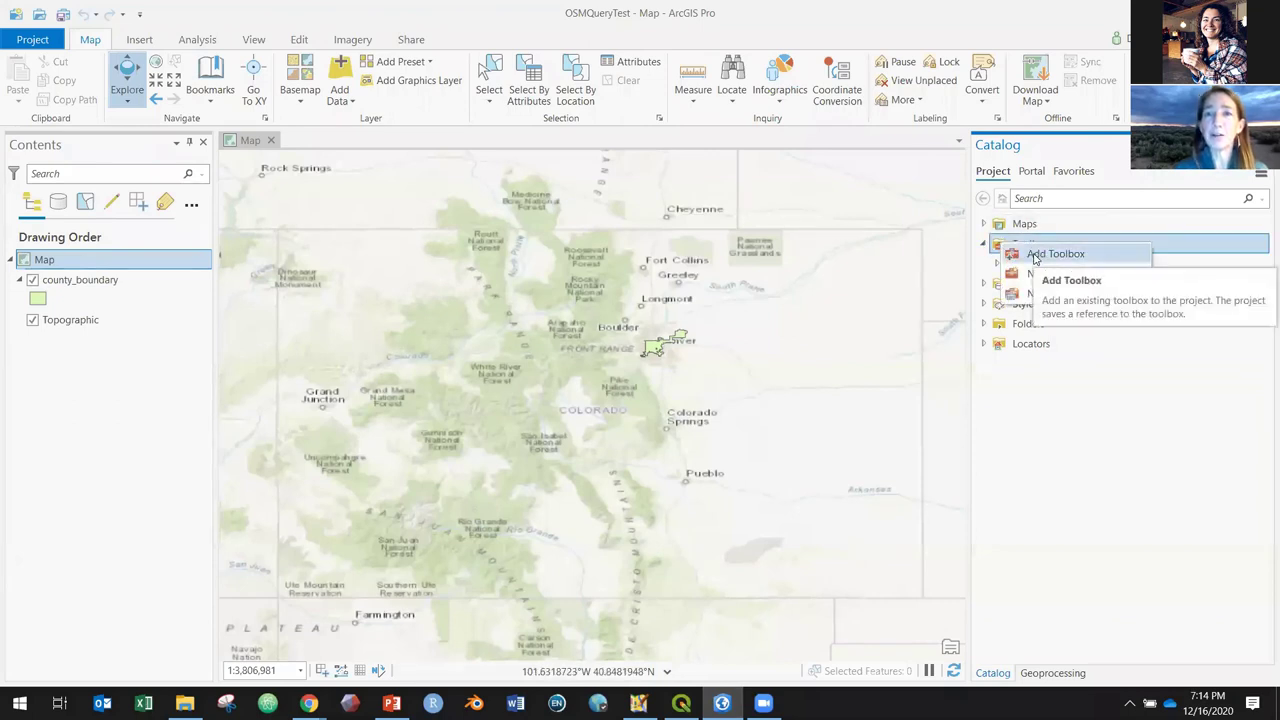
left_click(1040, 254)
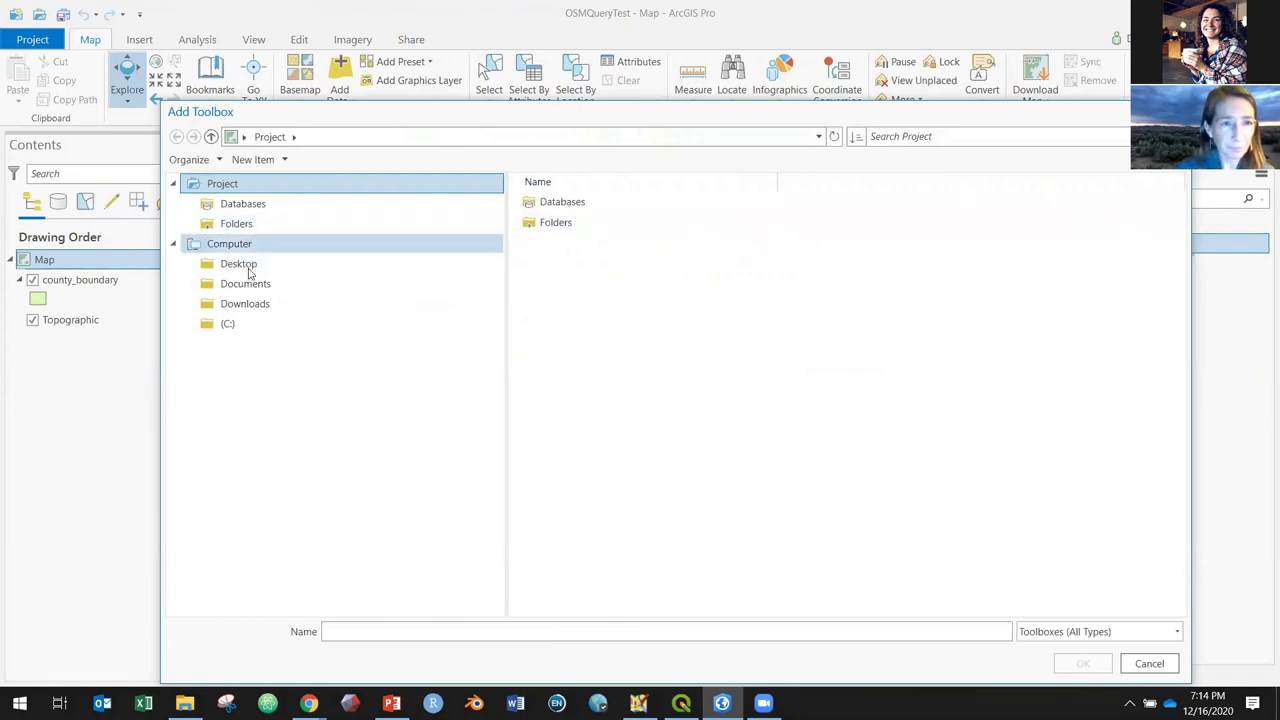
Browse to Documents\ArcGIS Pro 2.6\OSMquery-master and add OSMQuery.pyt to the project
left_click(229, 324)
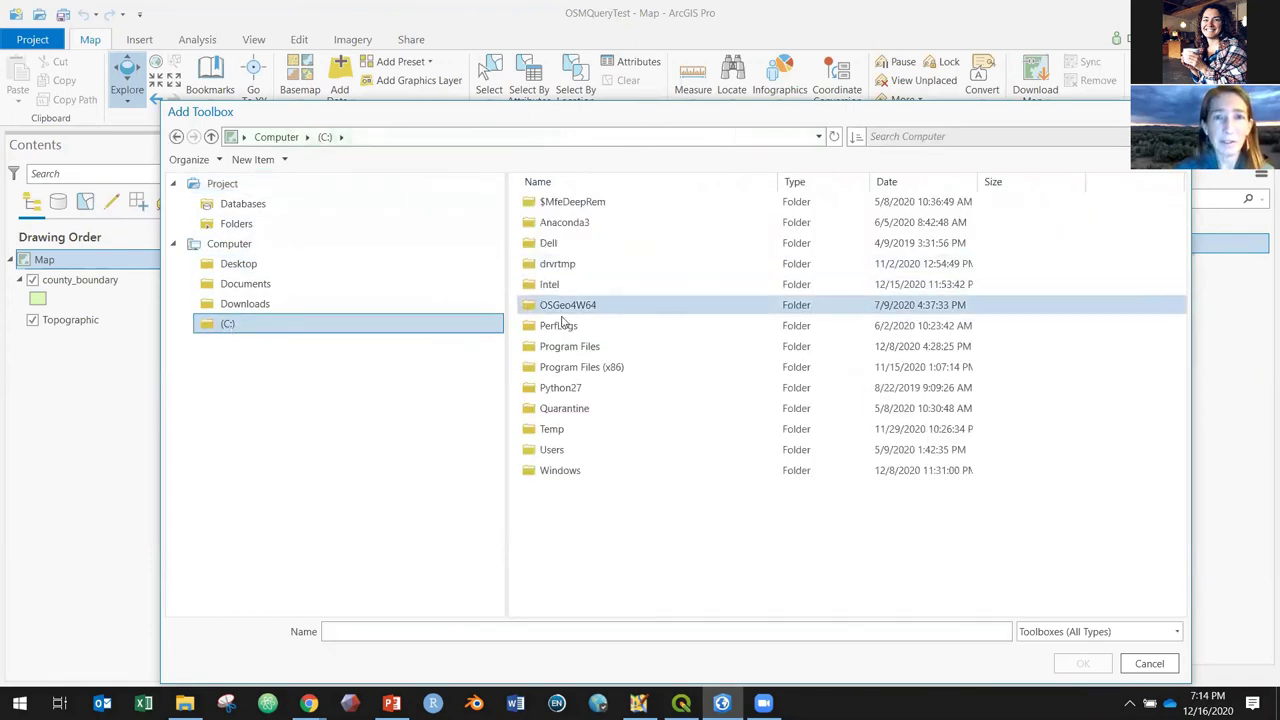
double_click(568, 449)
double_click(556, 223)
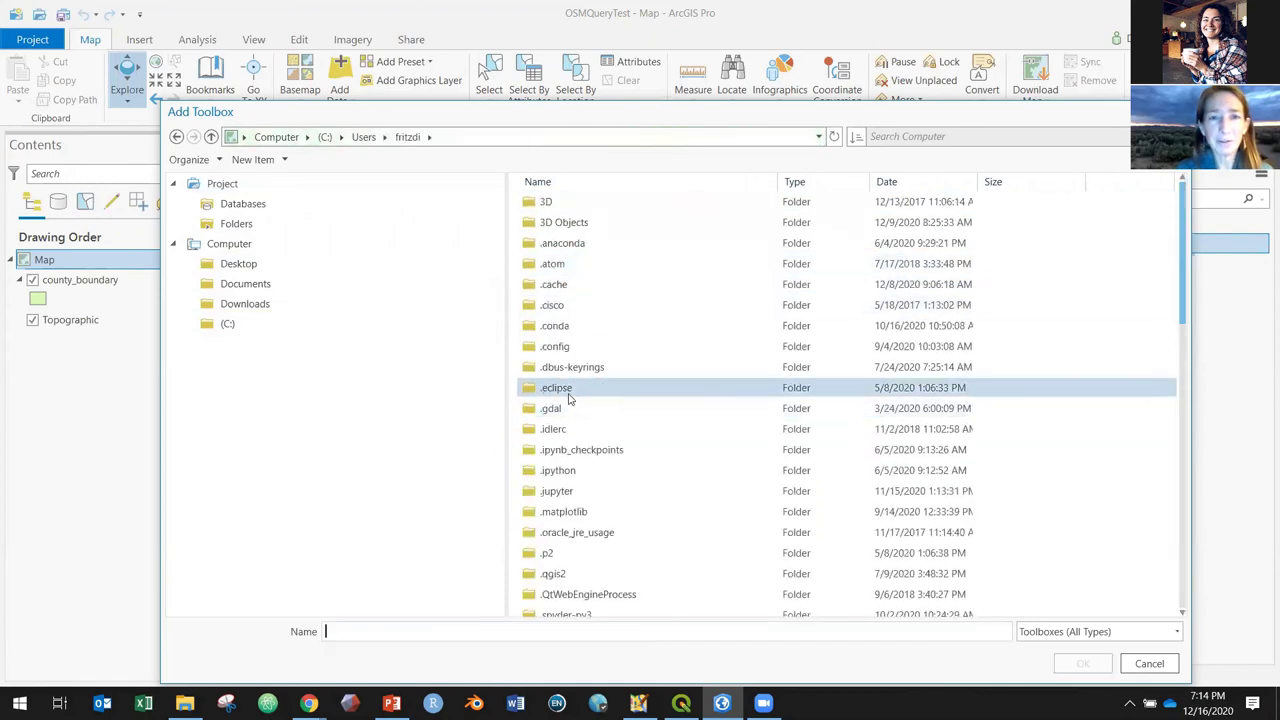
scroll(585, 390, "down", 2)
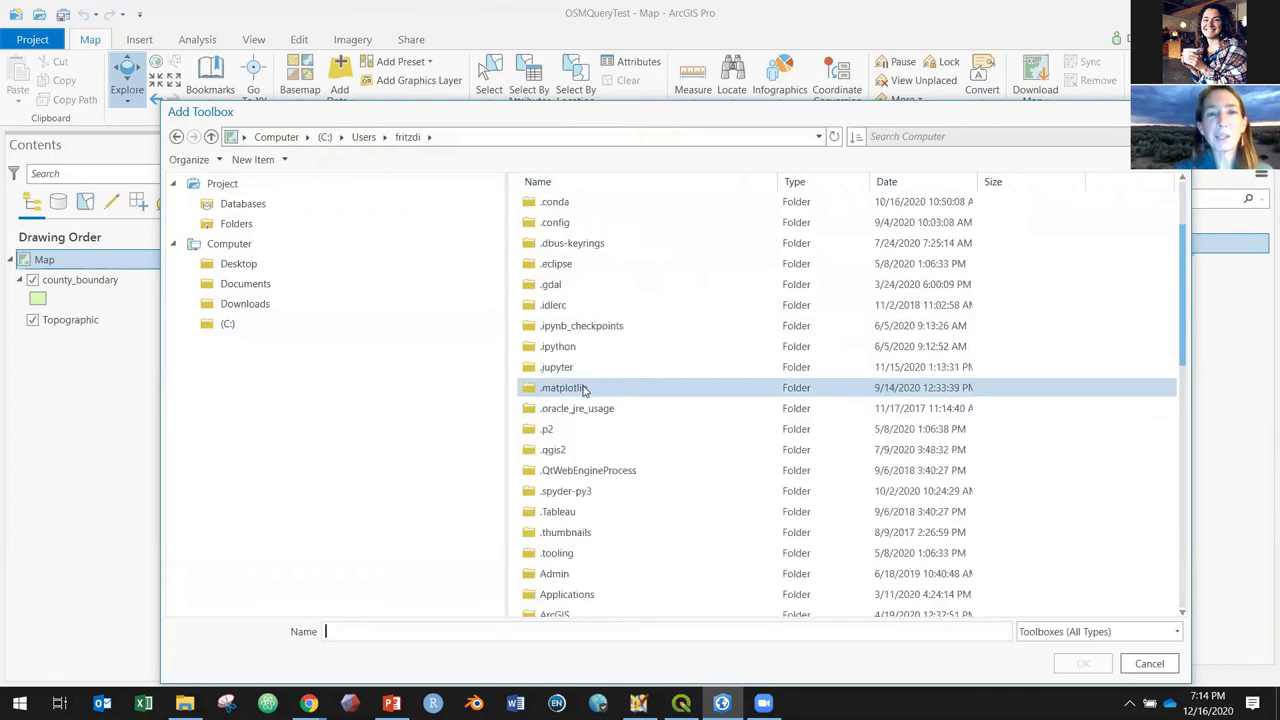
left_click(242, 287)
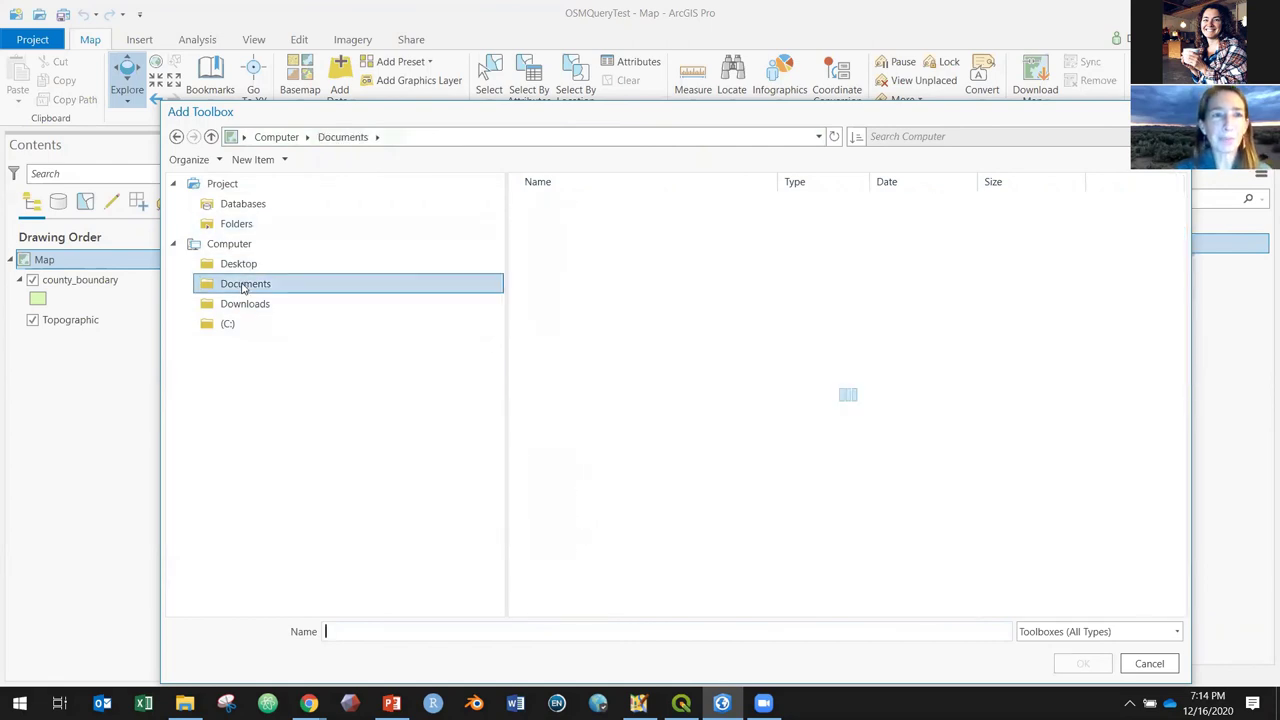
double_click(570, 286)
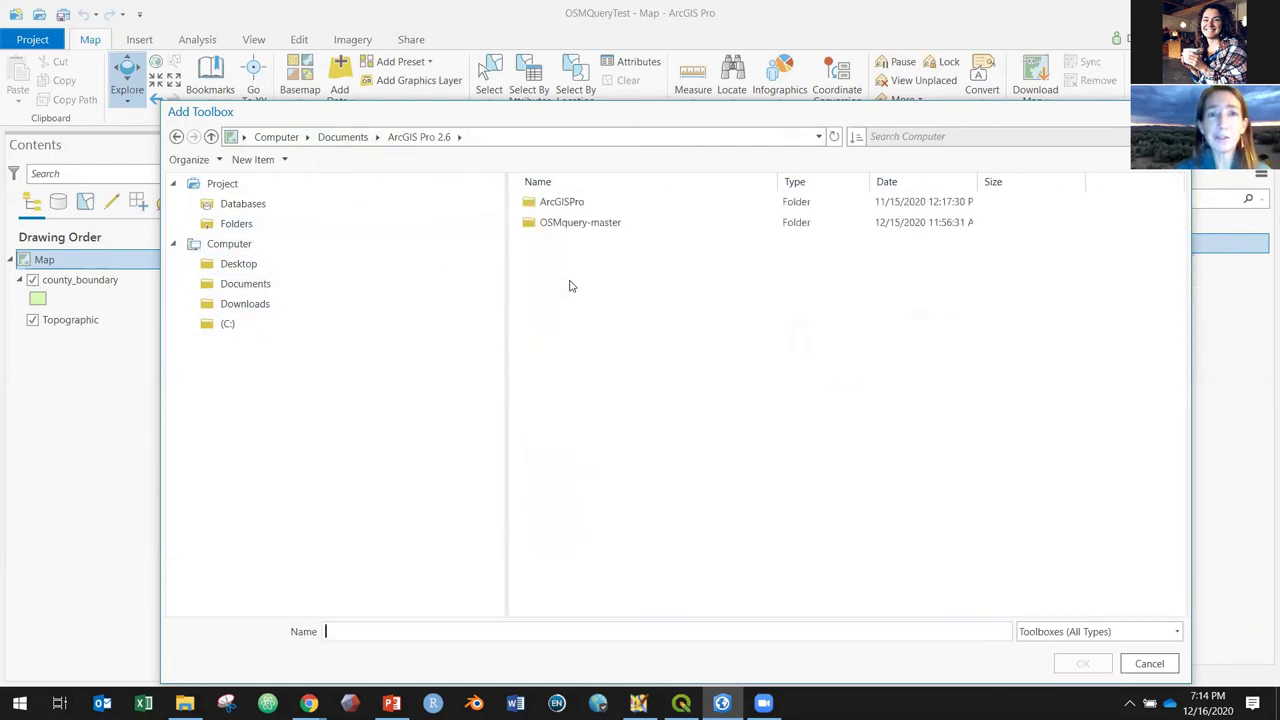
left_click(558, 224)
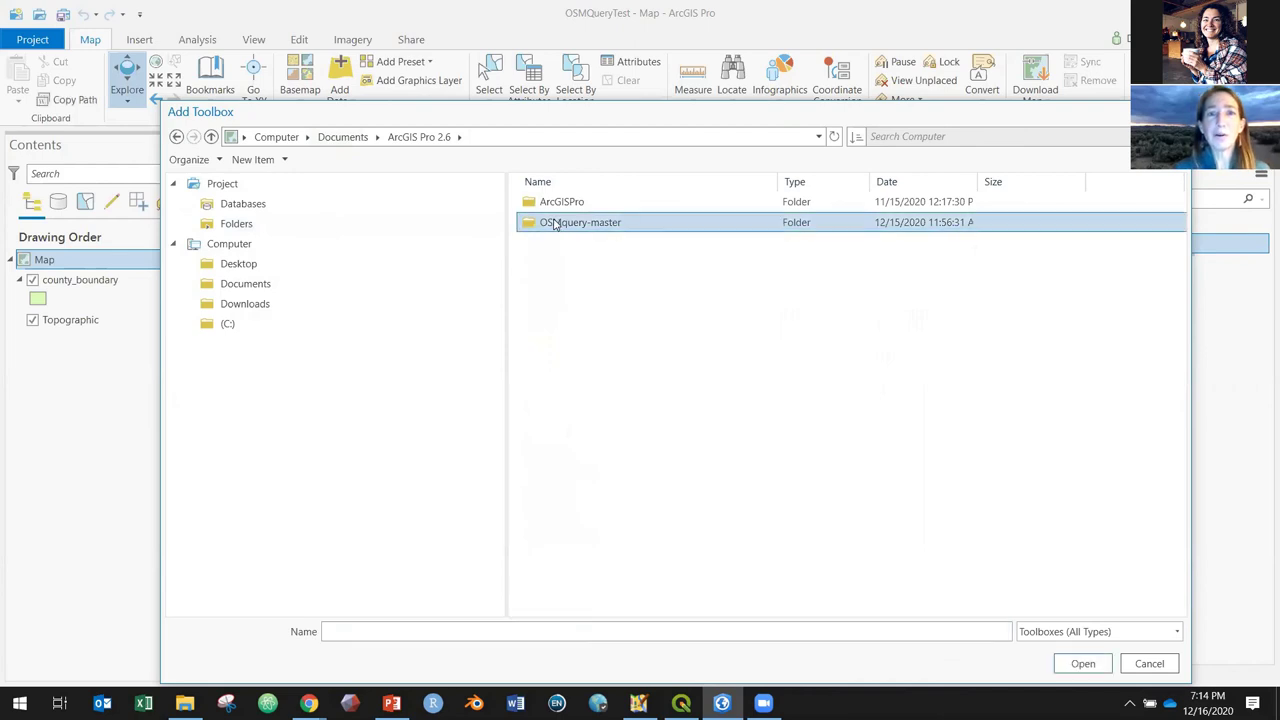
double_click(555, 223)
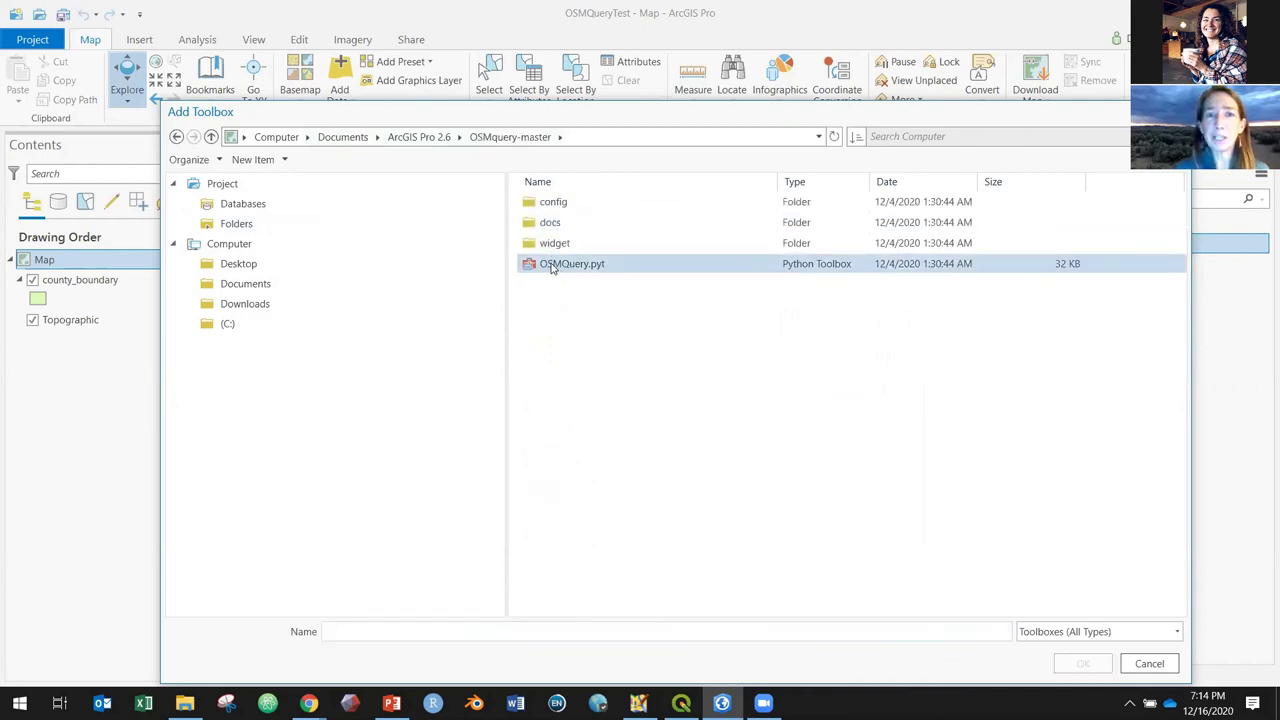
left_click(551, 266)
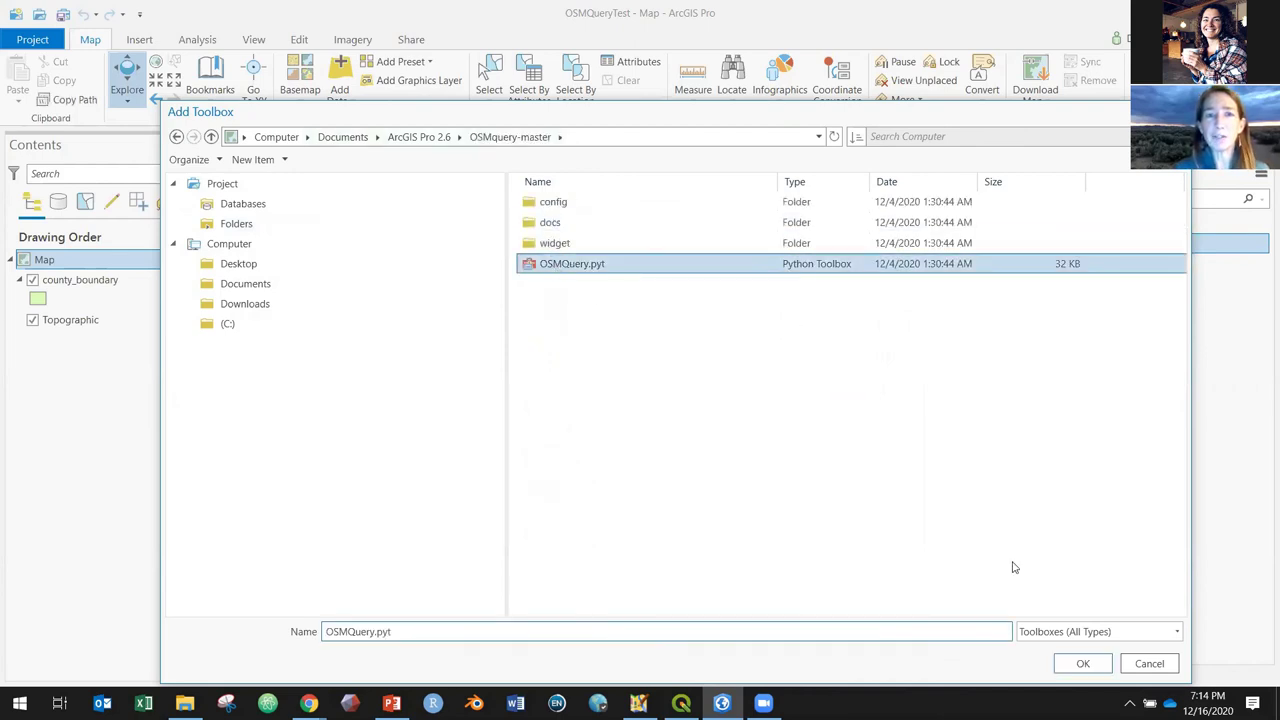
left_click(1084, 665)
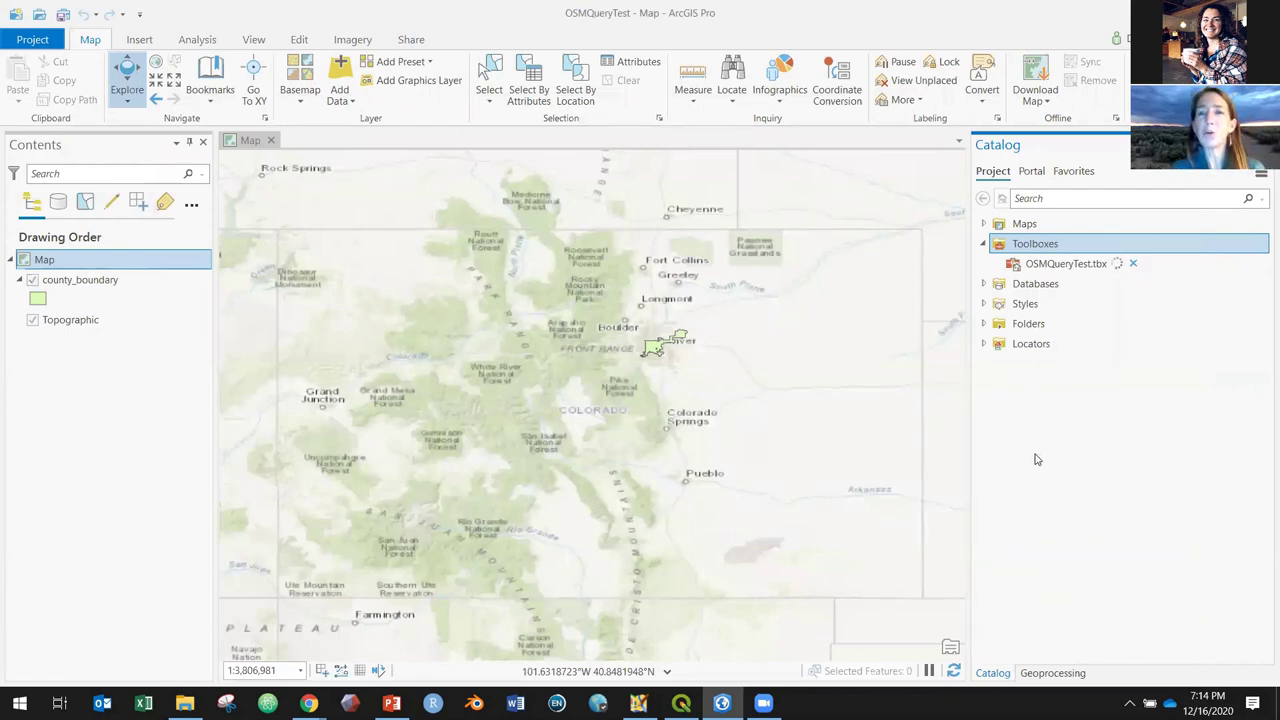
Expand the OSMQuery.pyt toolbox and launch its Get OSM Data tool
left_click(996, 285)
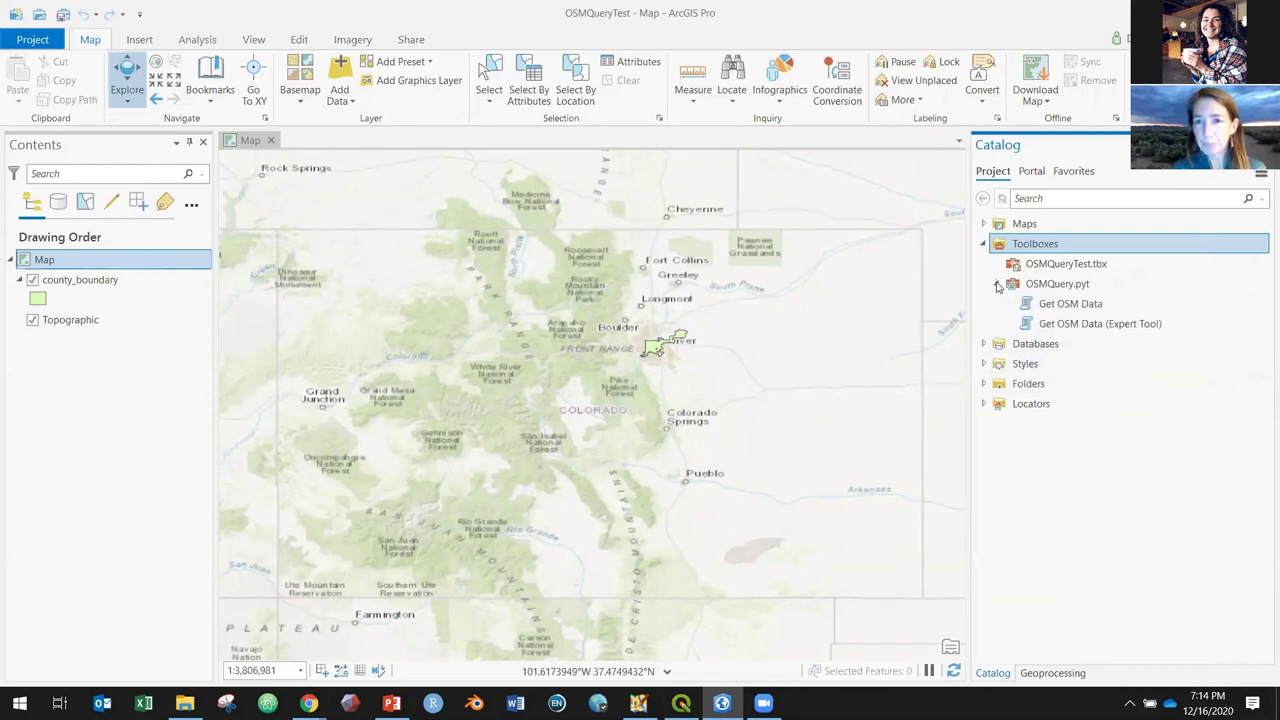
left_click(1071, 308)
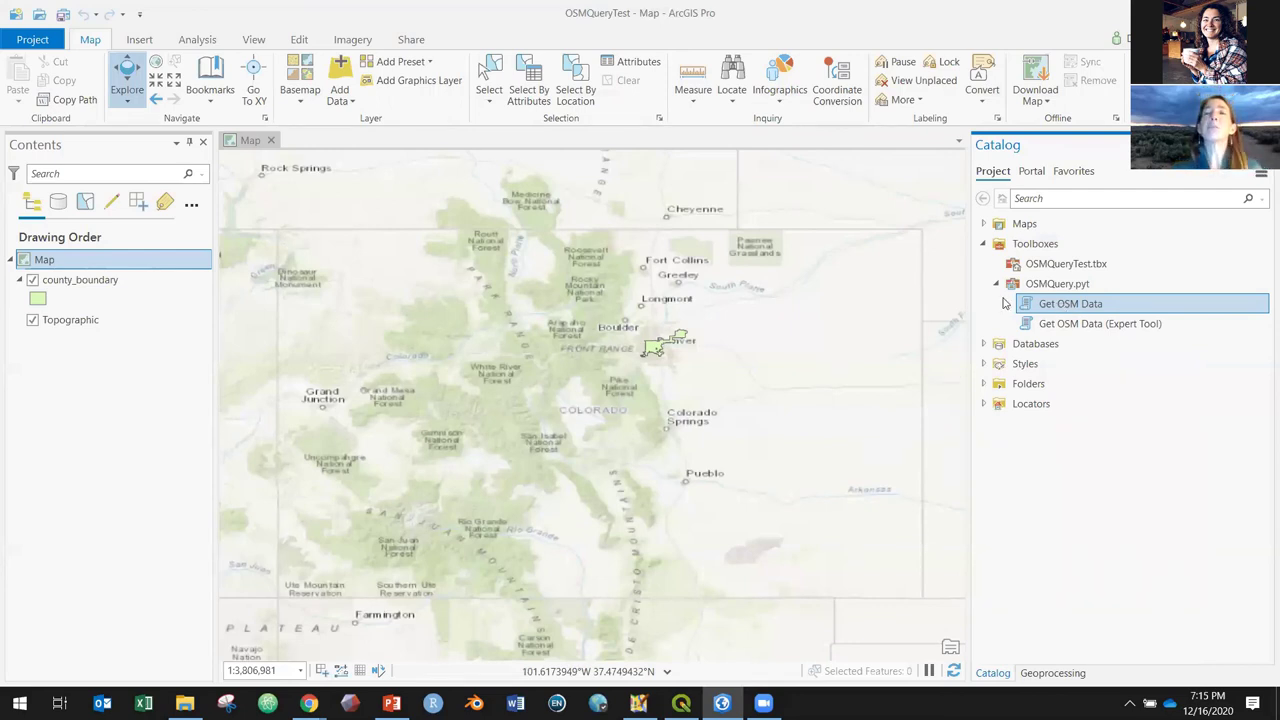
double_click(1063, 306)
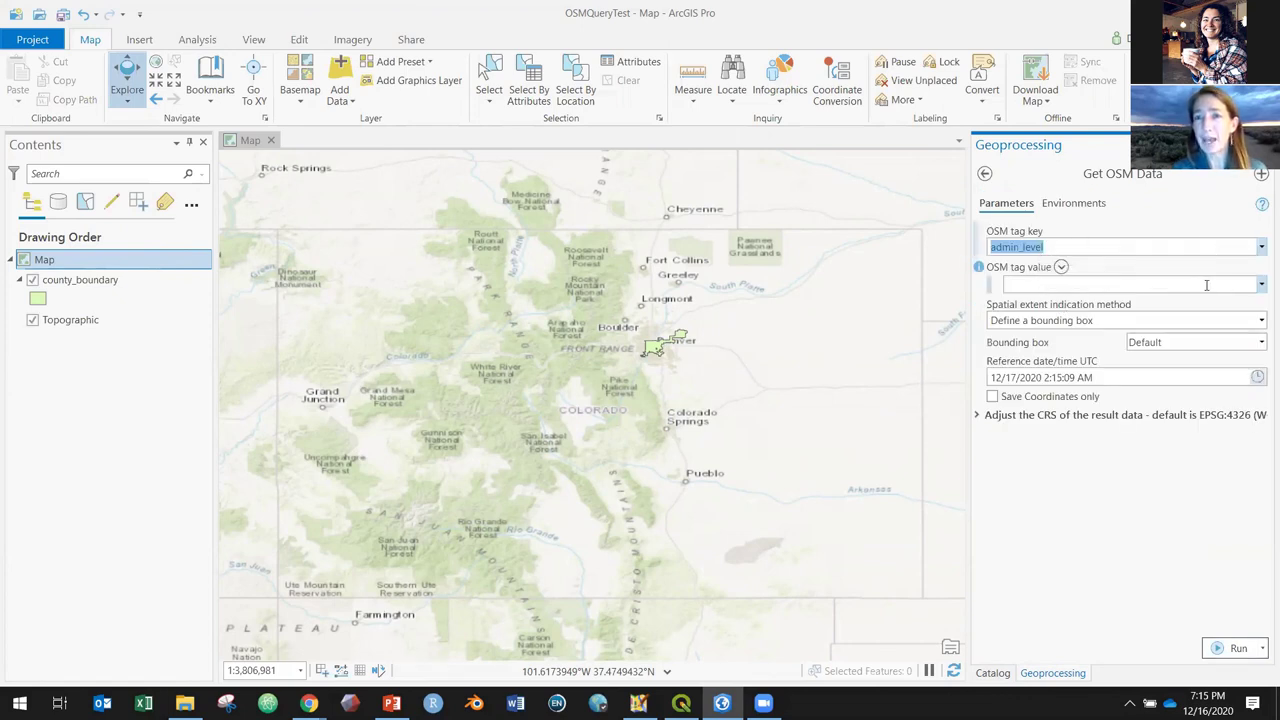
Try amenity as the OSM tag key, browse its values, then switch to landuse
left_click(1261, 247)
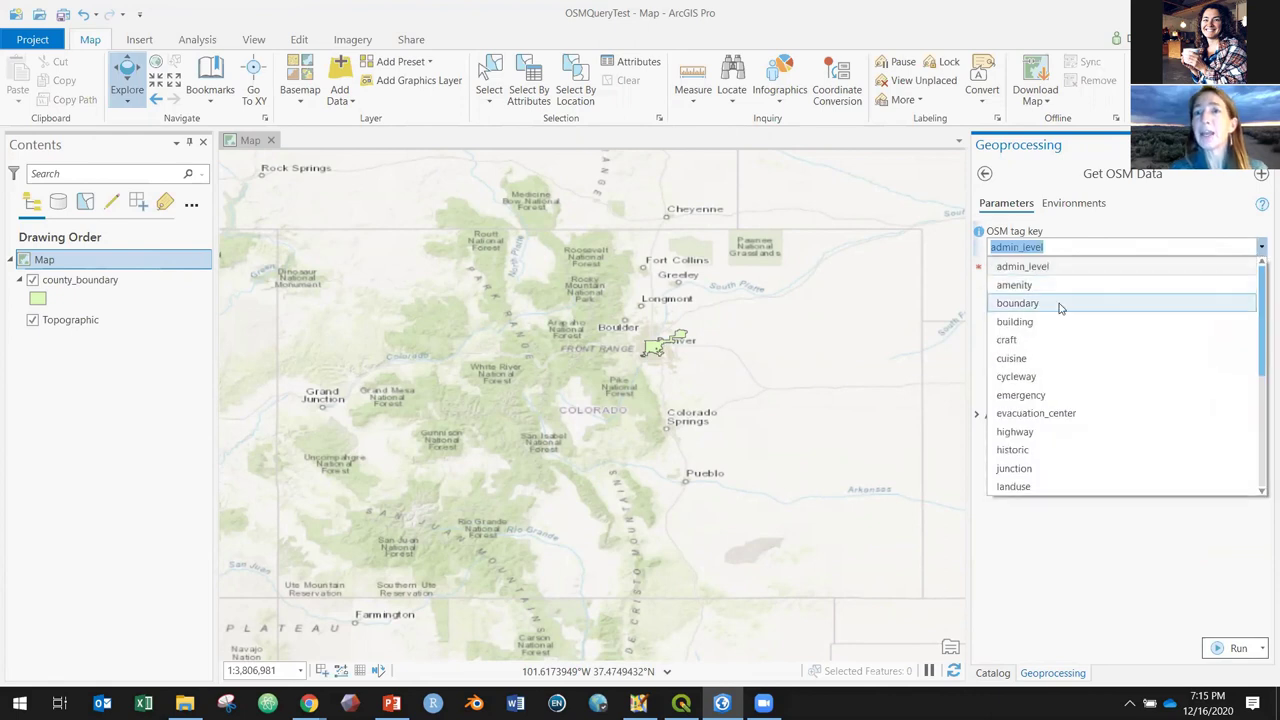
left_click(1026, 287)
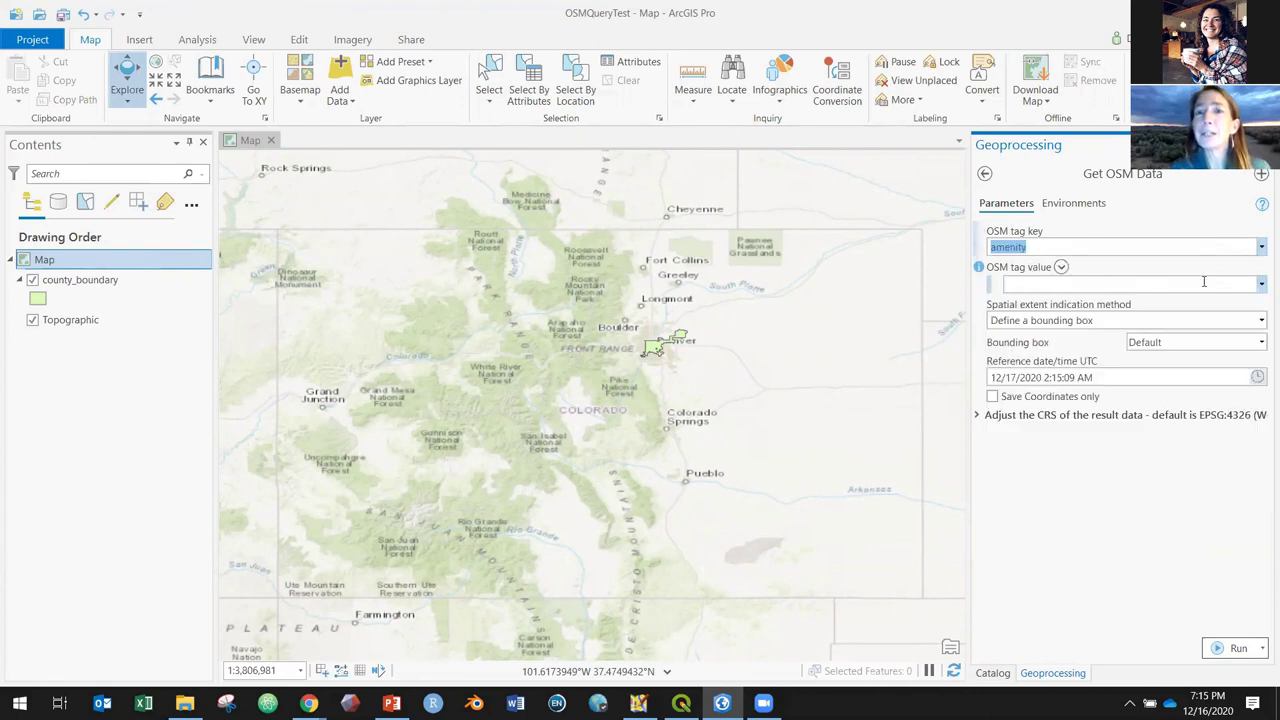
left_click(1259, 285)
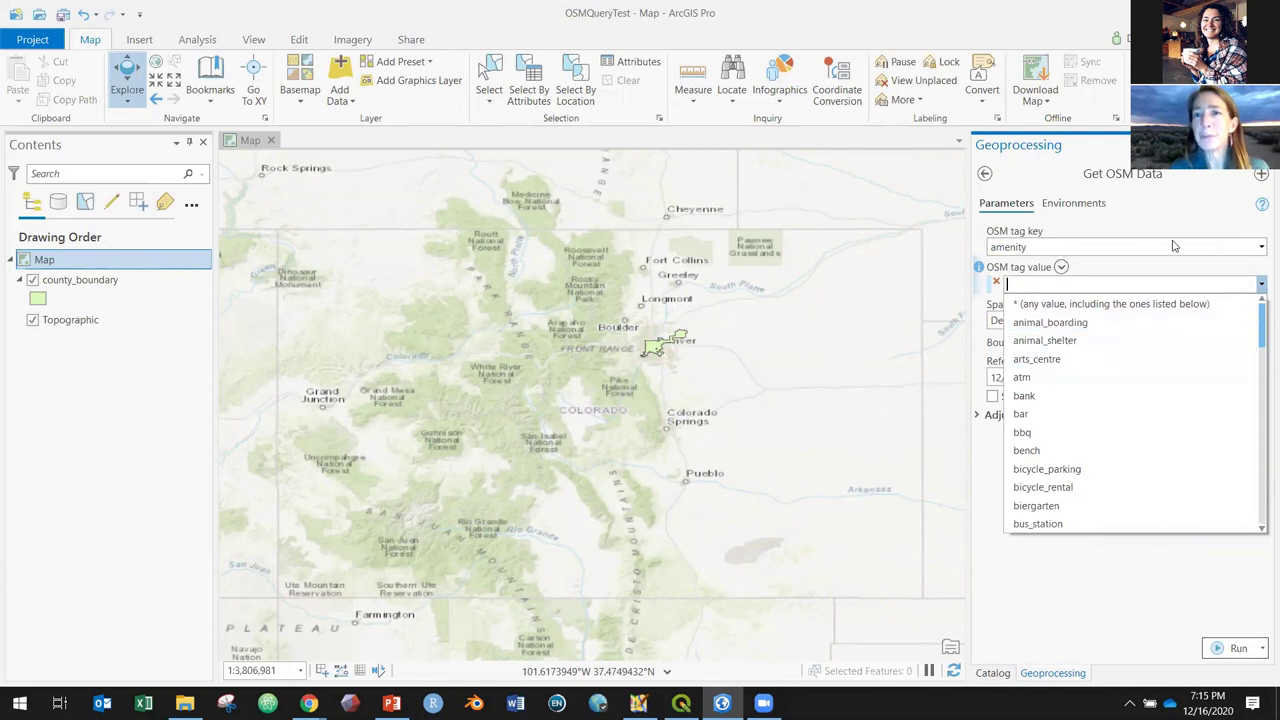
left_click(1239, 248)
left_click(1261, 247)
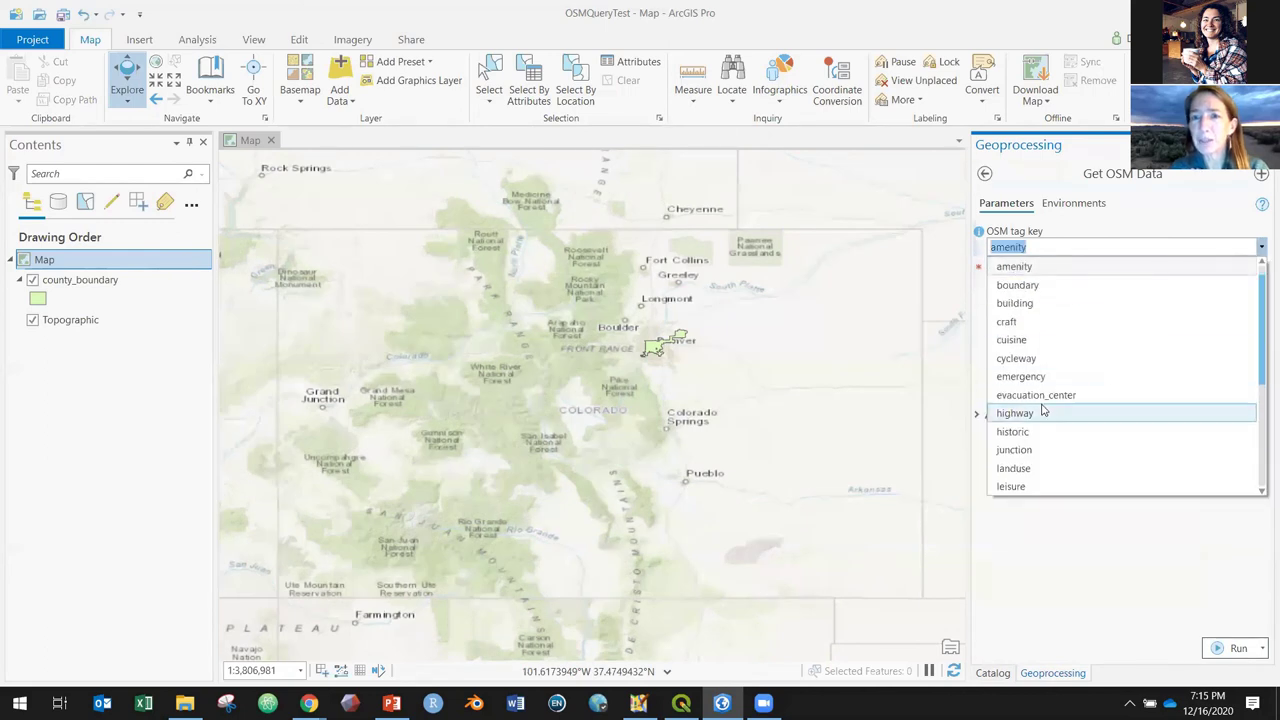
left_click(1018, 468)
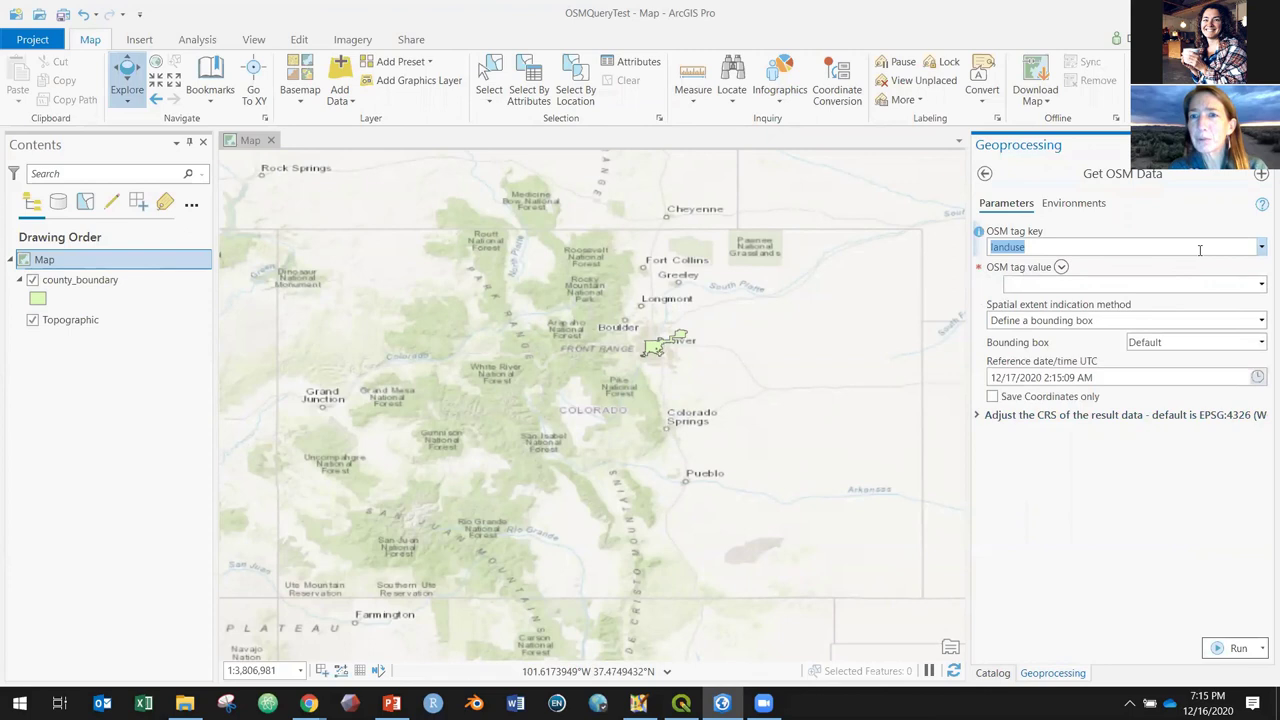
Browse the landuse tag values, then settle on railway as the tag key
left_click(1259, 247)
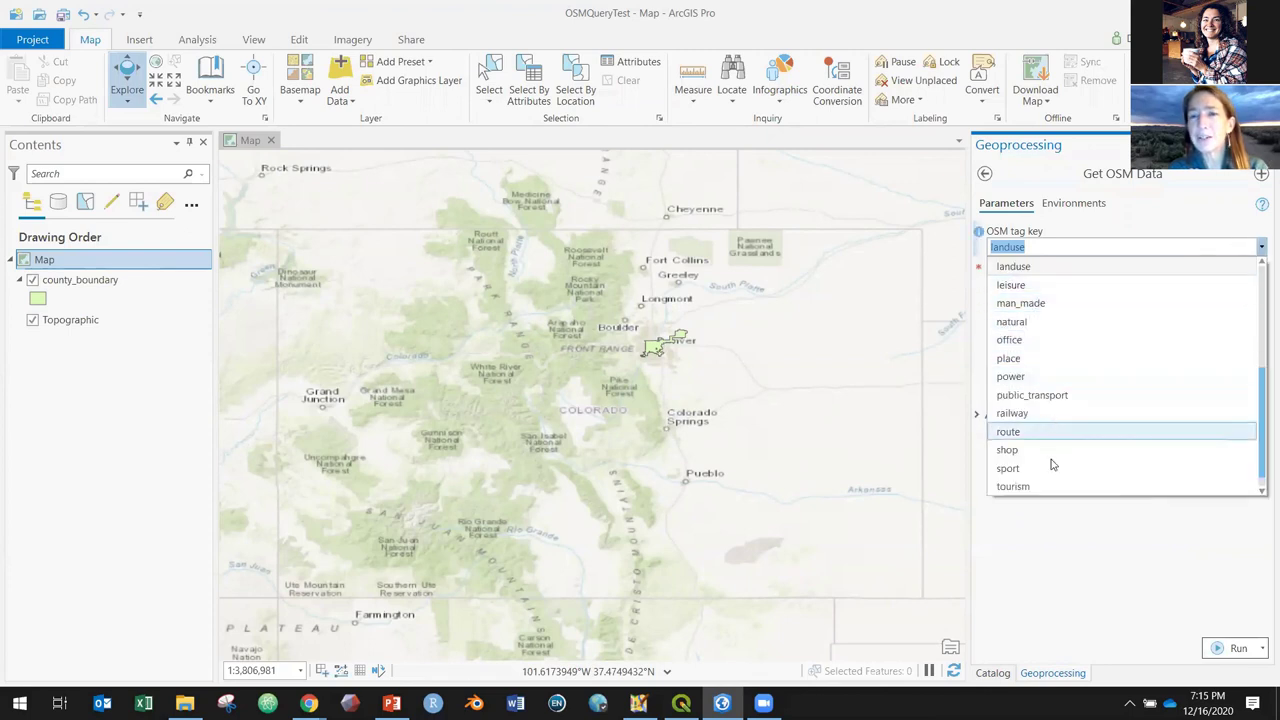
left_click(1115, 228)
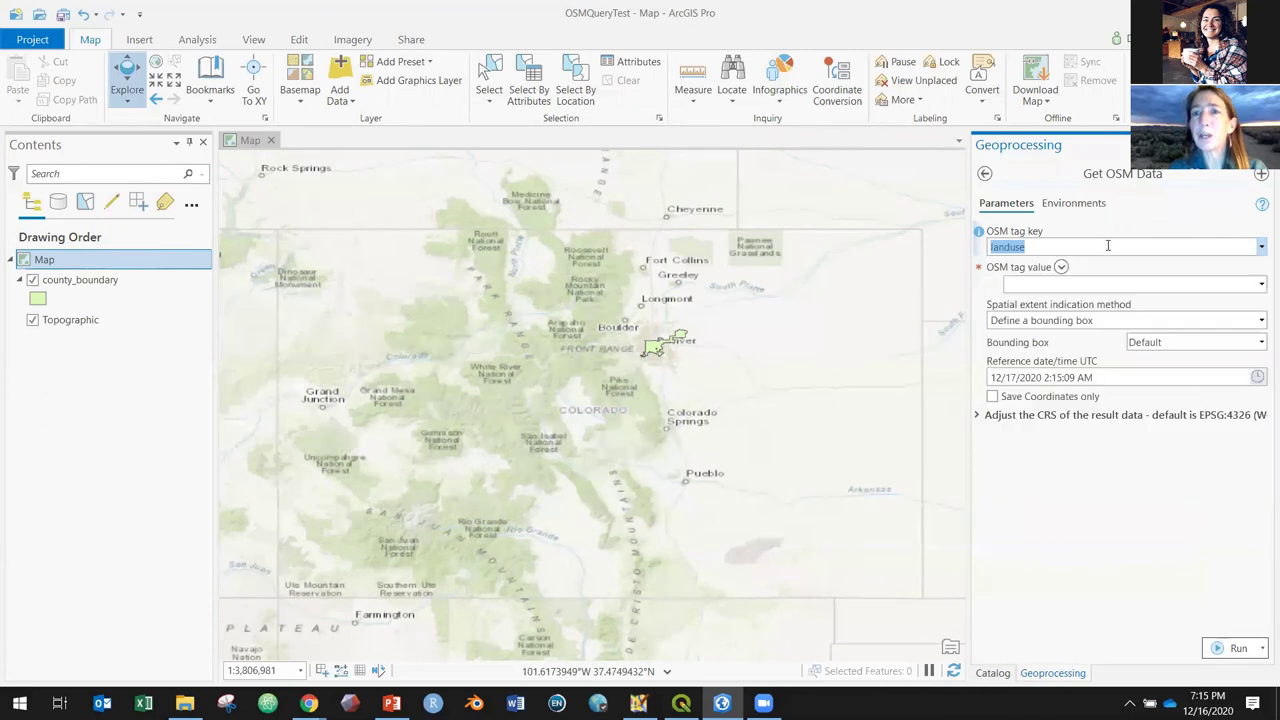
left_click(1261, 286)
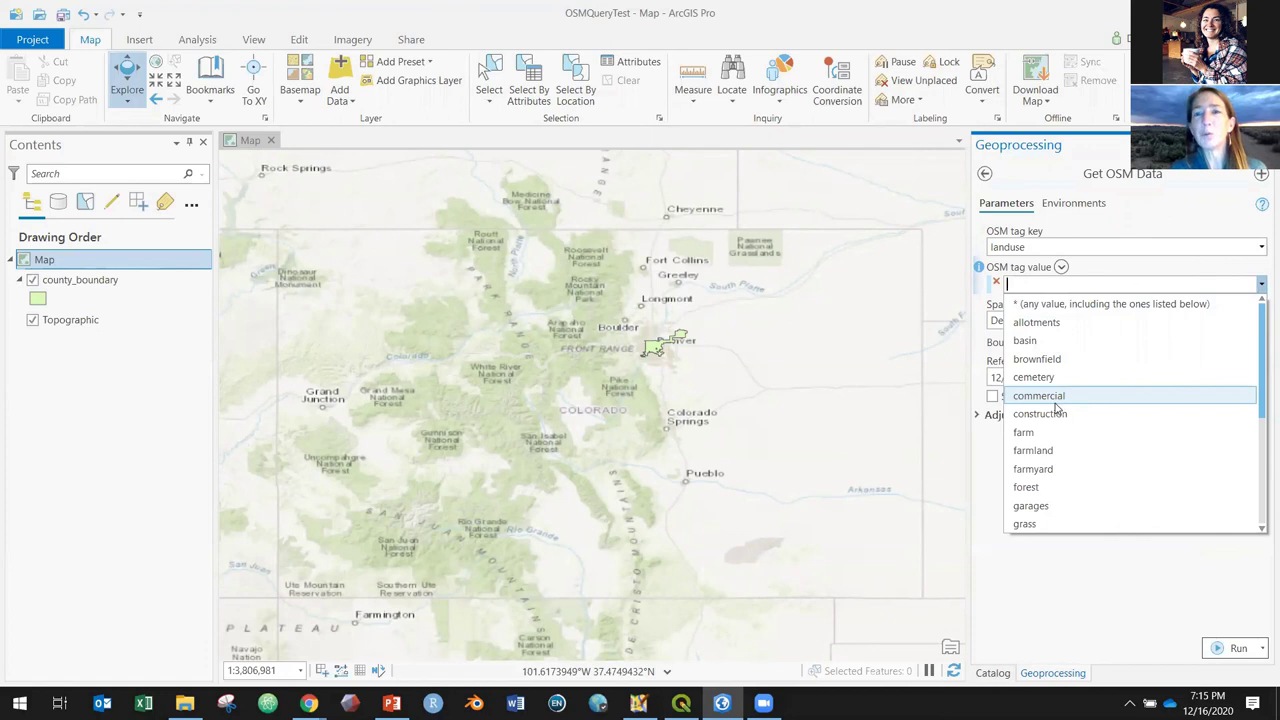
left_click(1260, 249)
left_click(1259, 247)
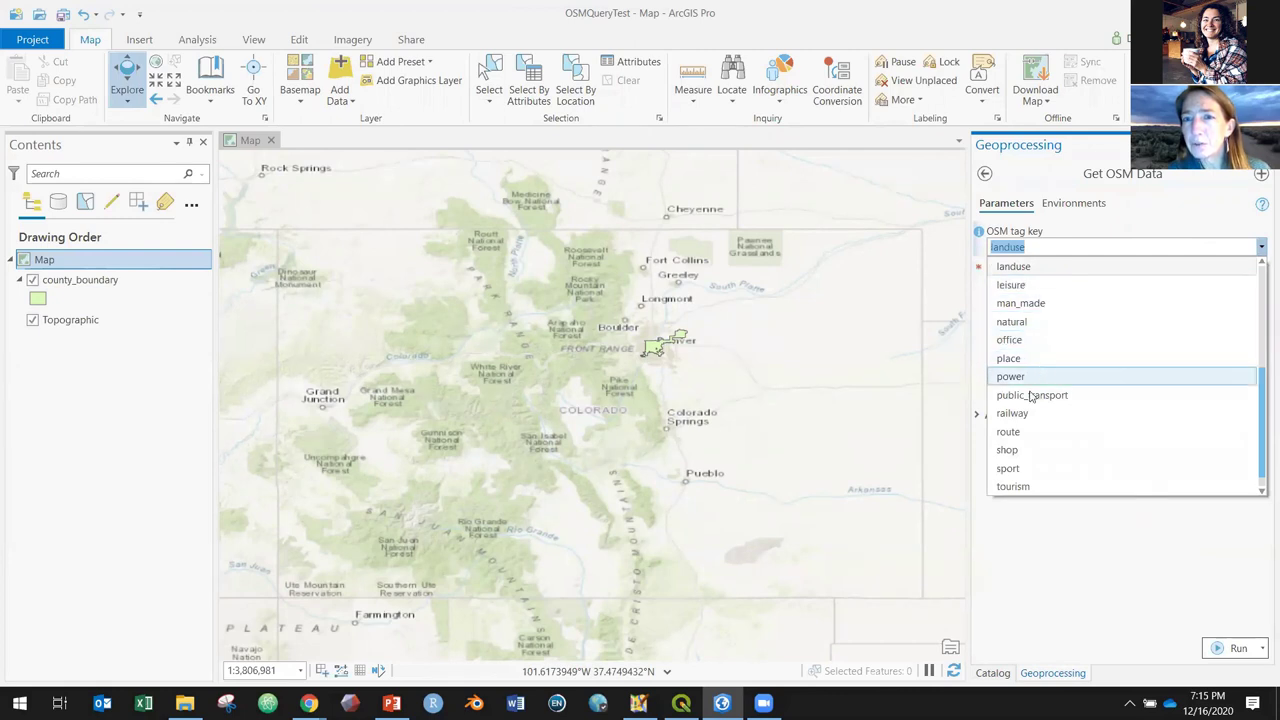
left_click(1030, 413)
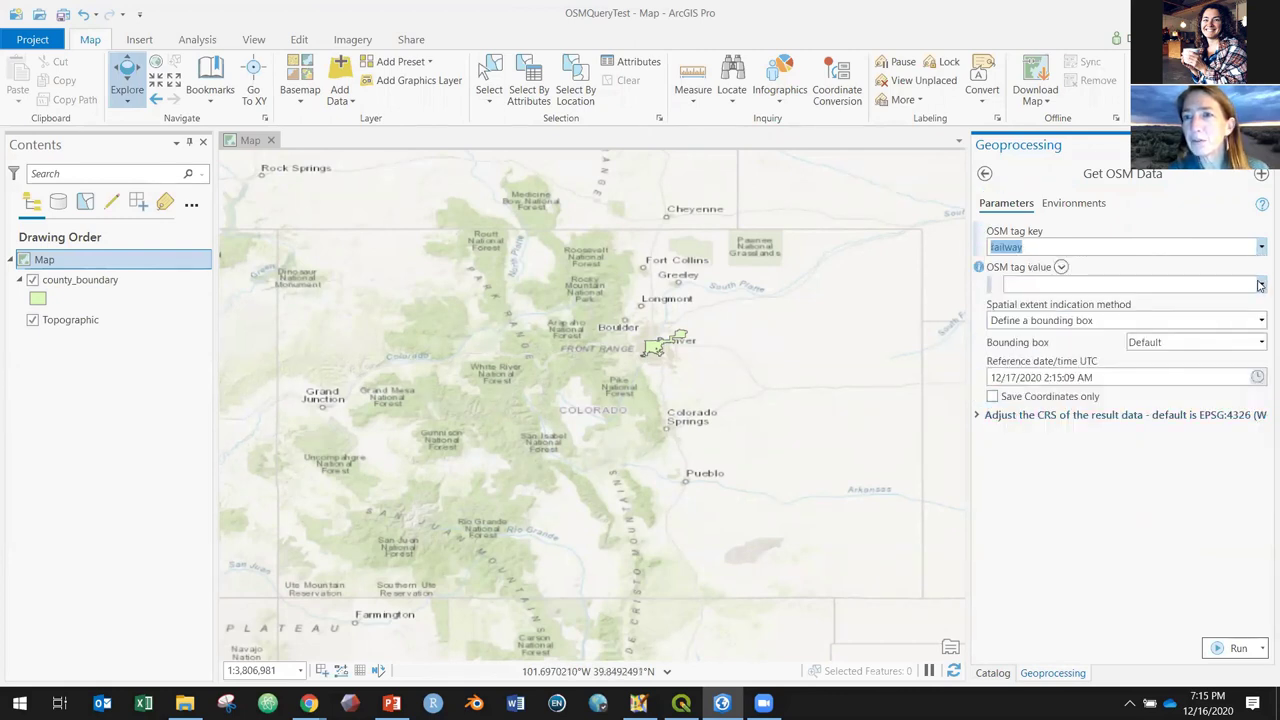
Run Get OSM Data for railway=funicular with a bounding box of the current display extent
left_click(1261, 284)
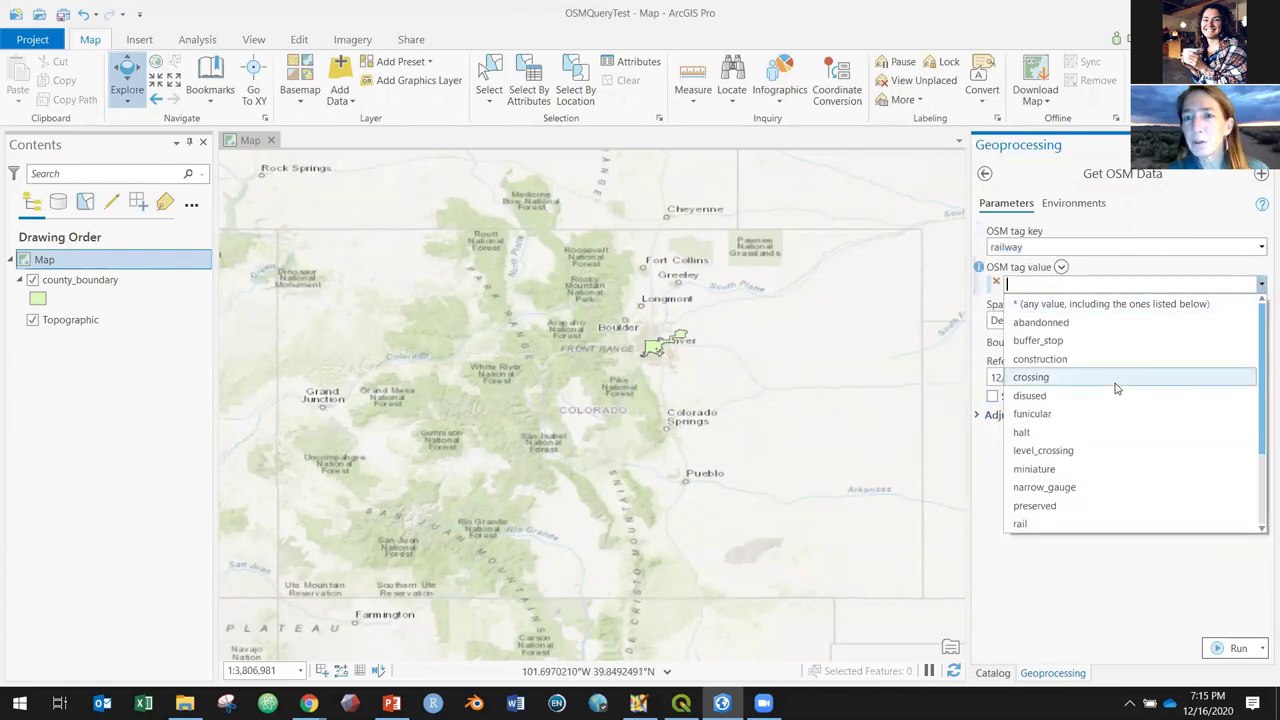
left_click(1040, 413)
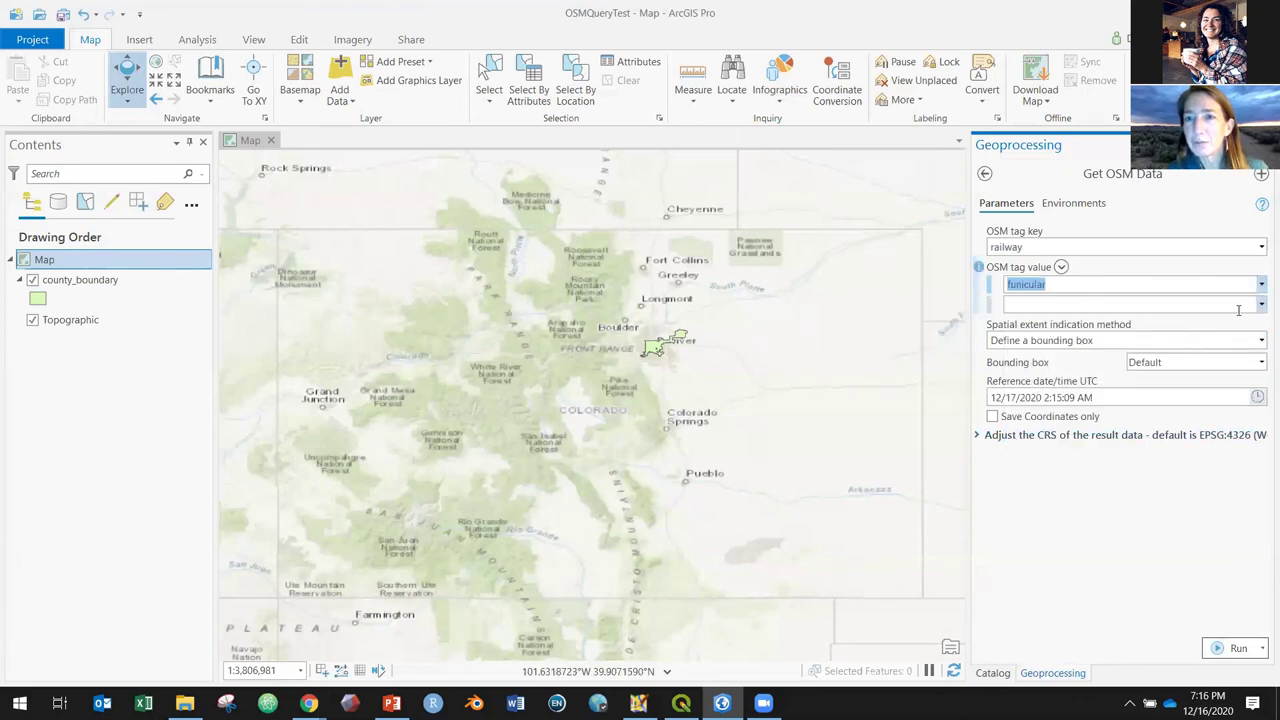
left_click(1261, 340)
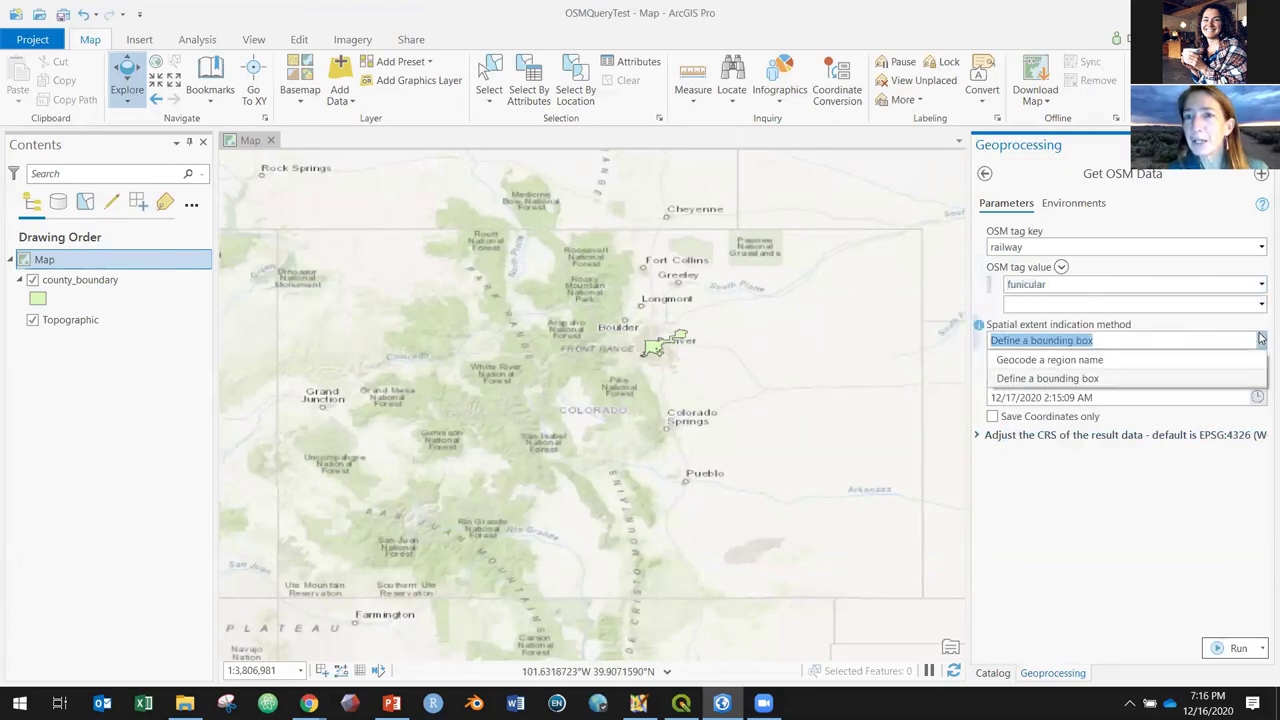
left_click(1070, 380)
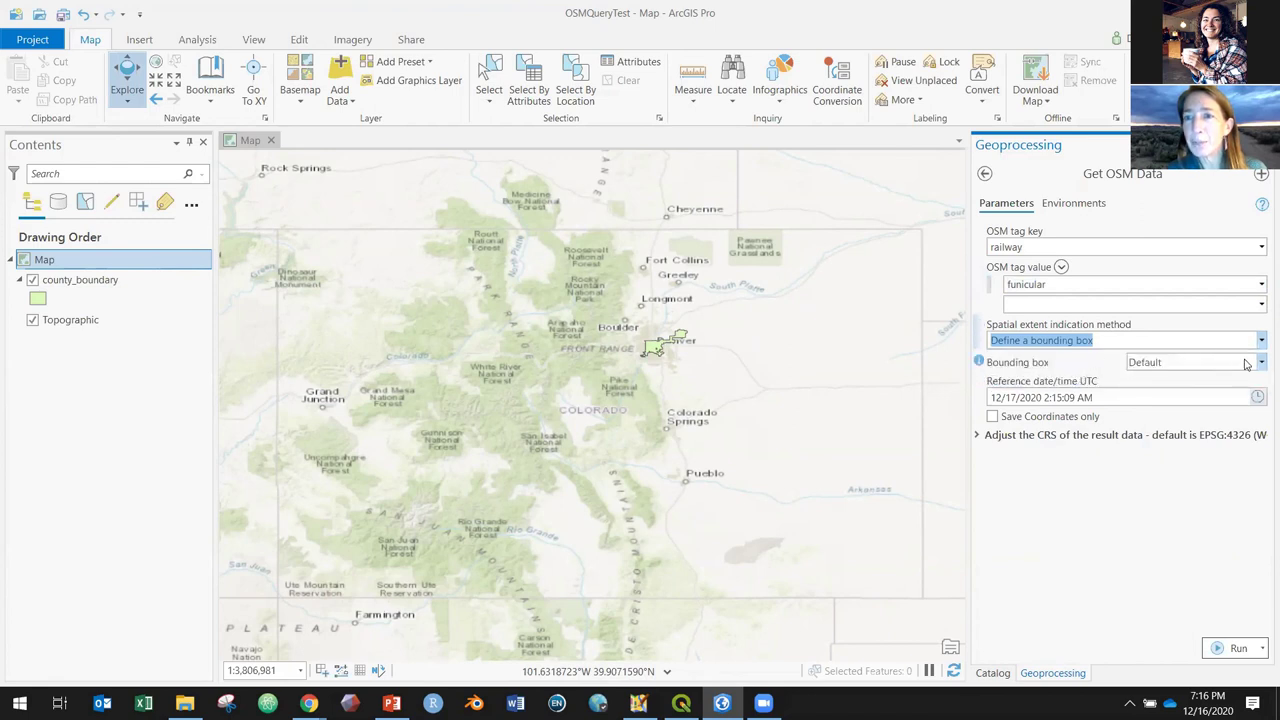
left_click(1261, 362)
left_click(1198, 438)
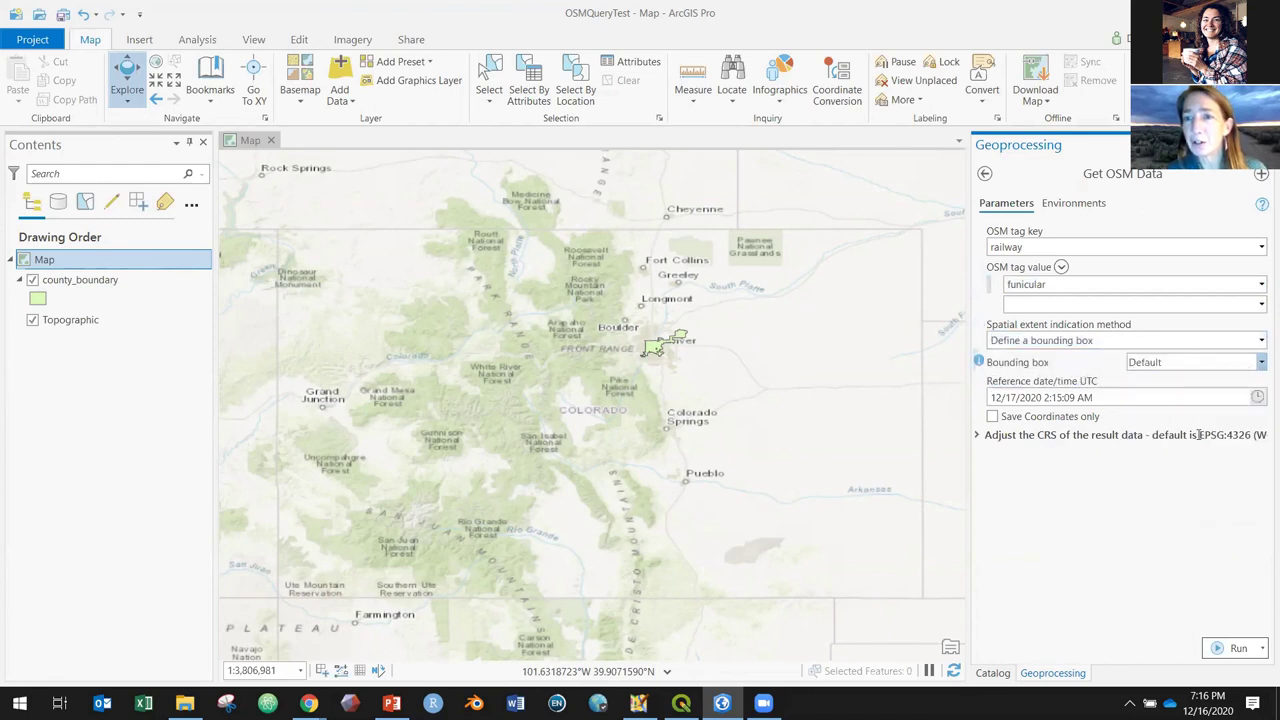
left_click(1226, 648)
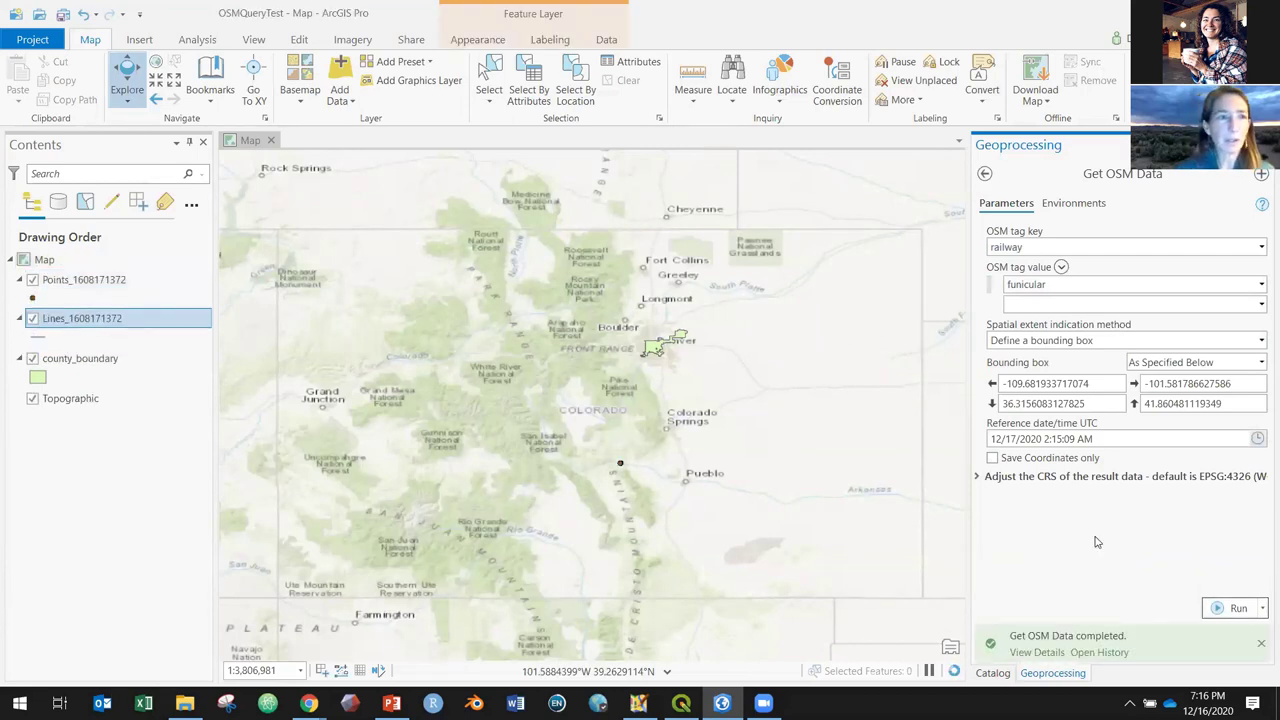
Zoom to the funicular Lines layer, then start the PowerPoint slide show from the Overpass Turbo slide
right_click(104, 320)
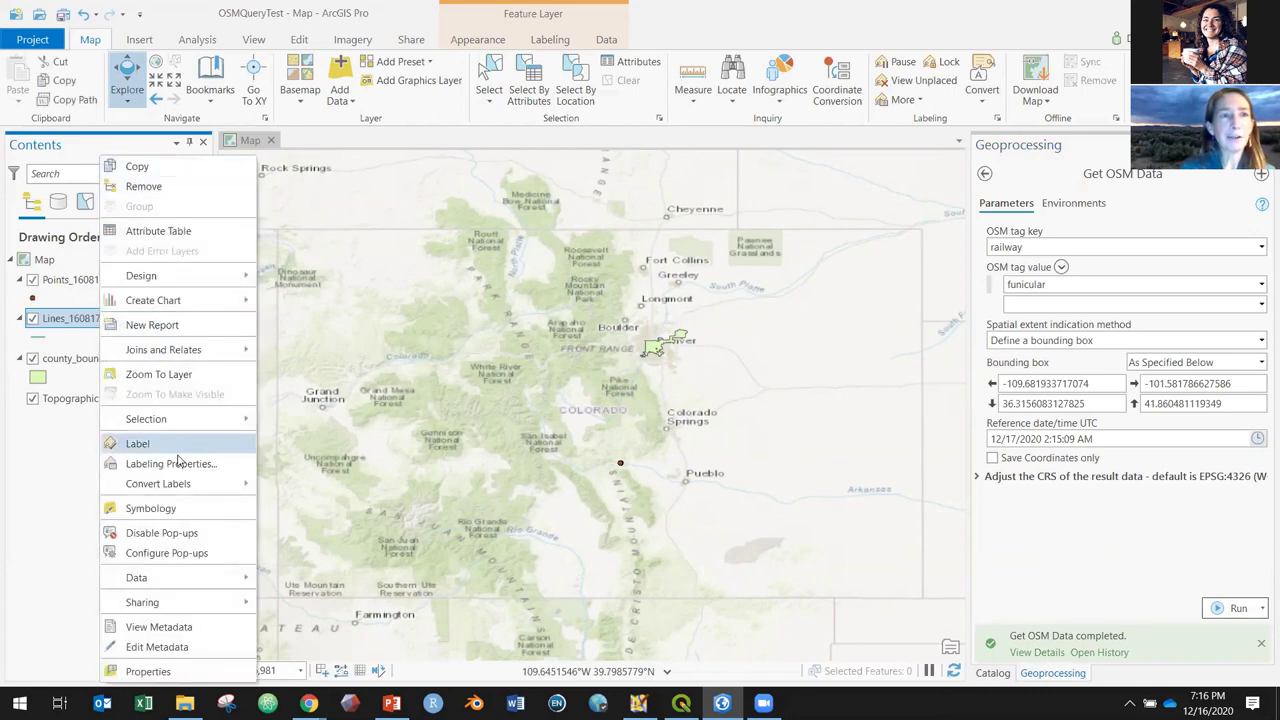
left_click(160, 375)
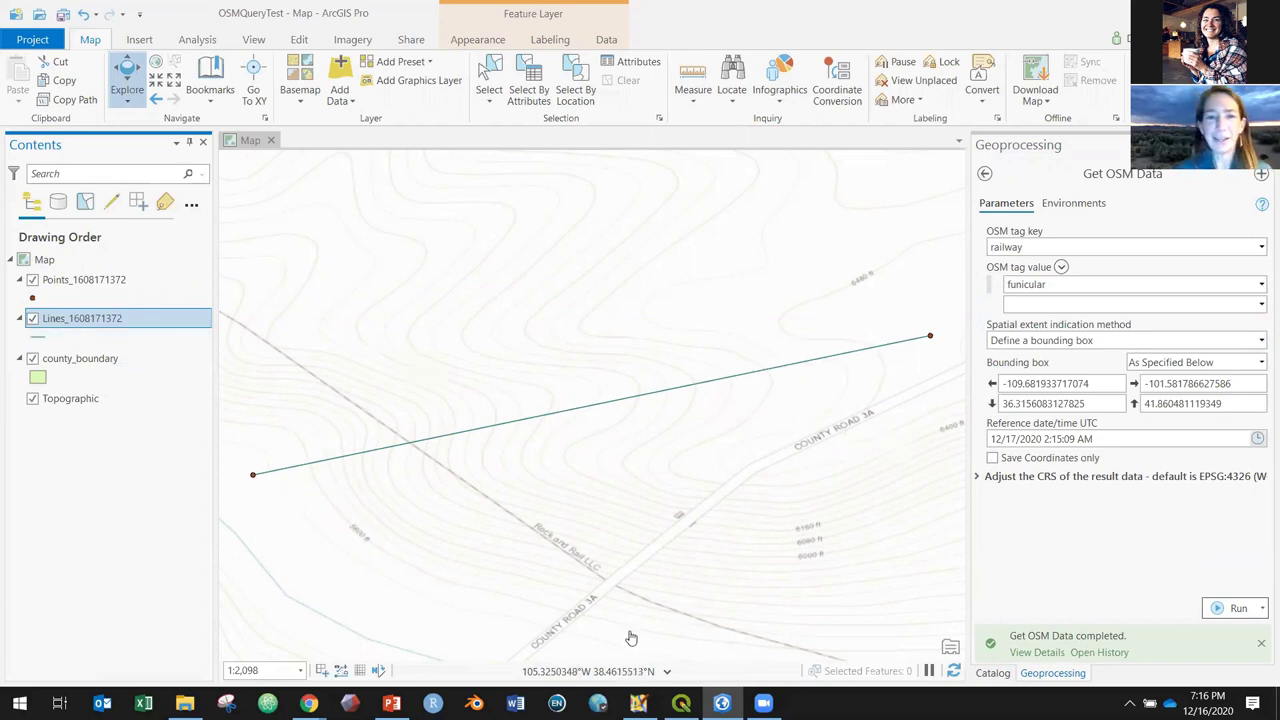
mouse_move(391, 703)
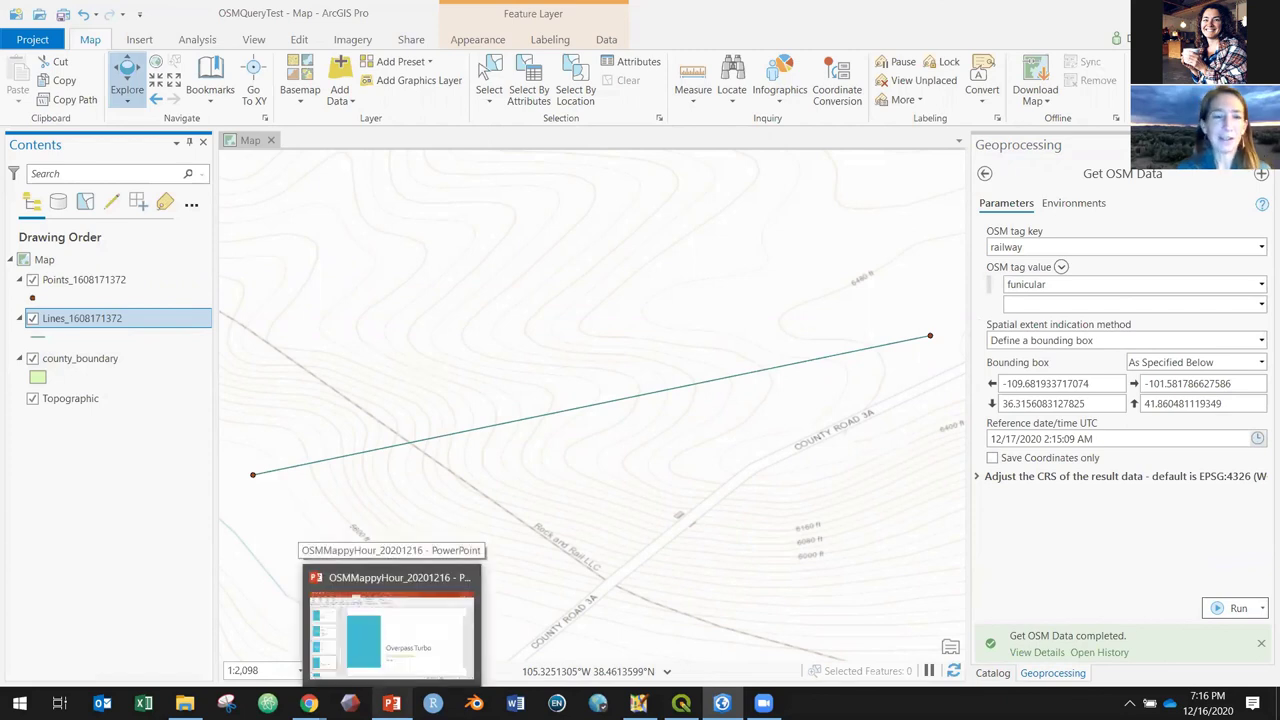
left_click(391, 630)
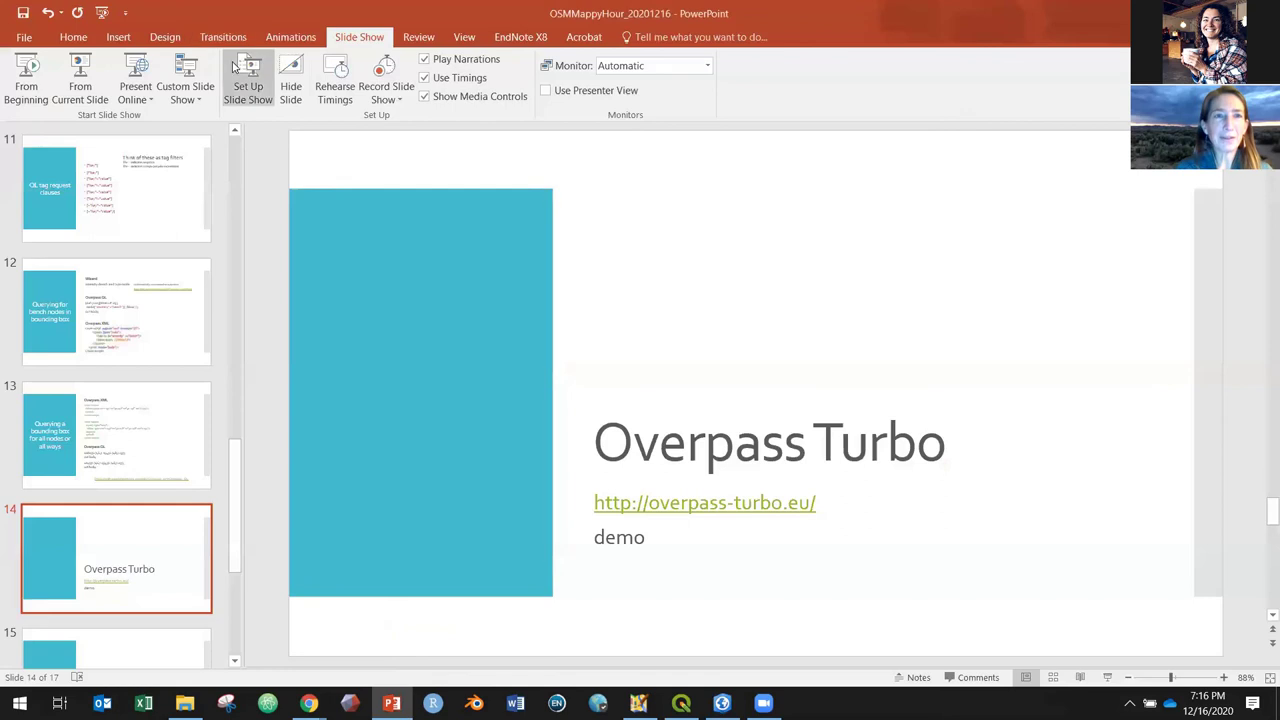
left_click(80, 78)
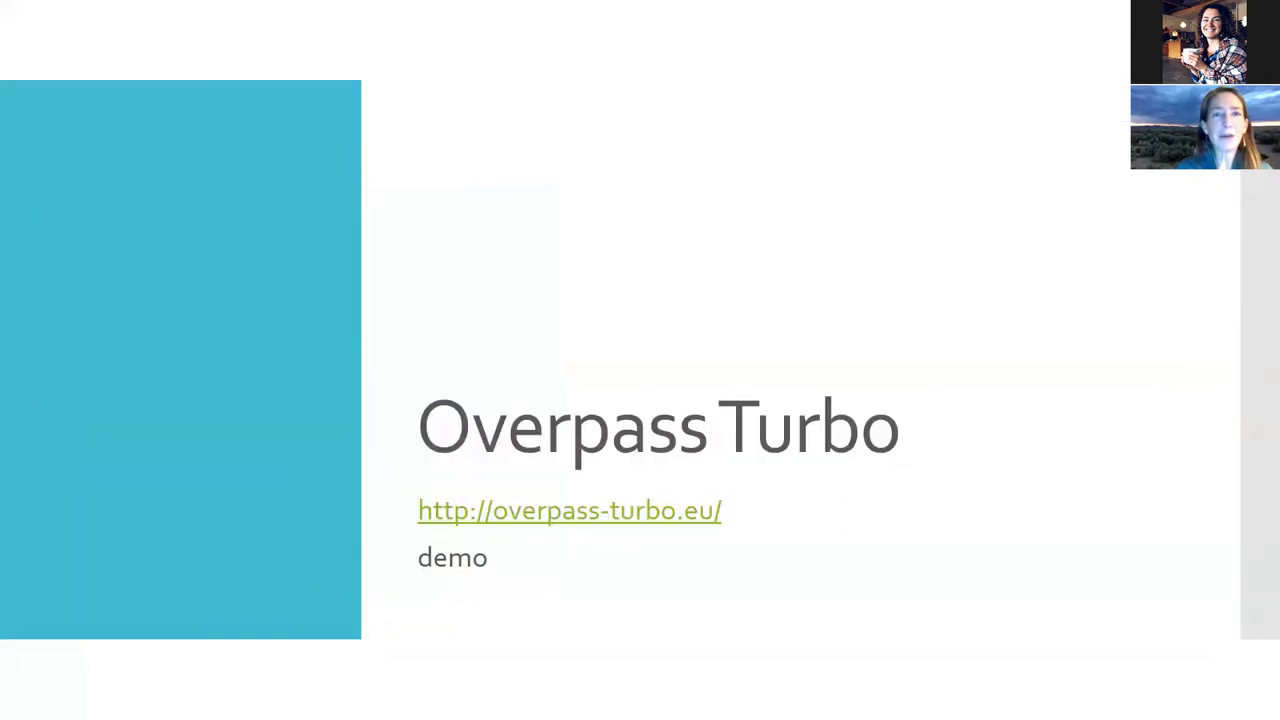